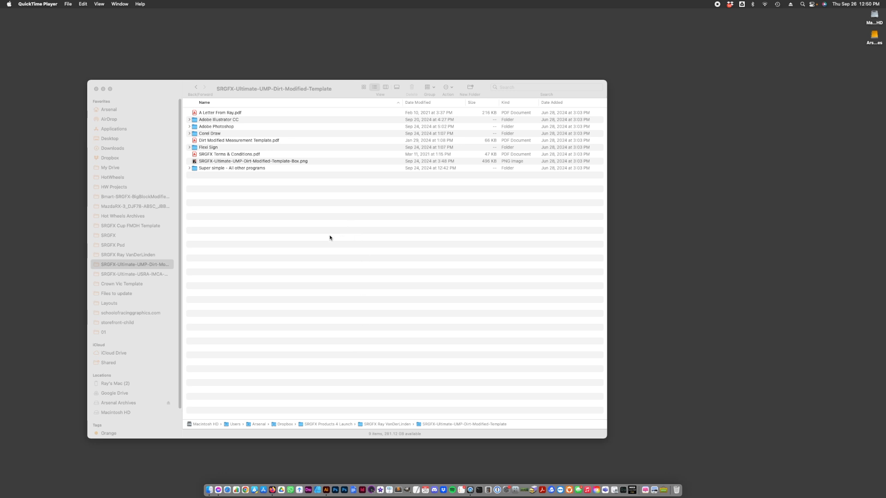
- Expand the Adobe Illustrator CC folder in the Dirt Modified template package to reach its chassis folders
click(344, 240)
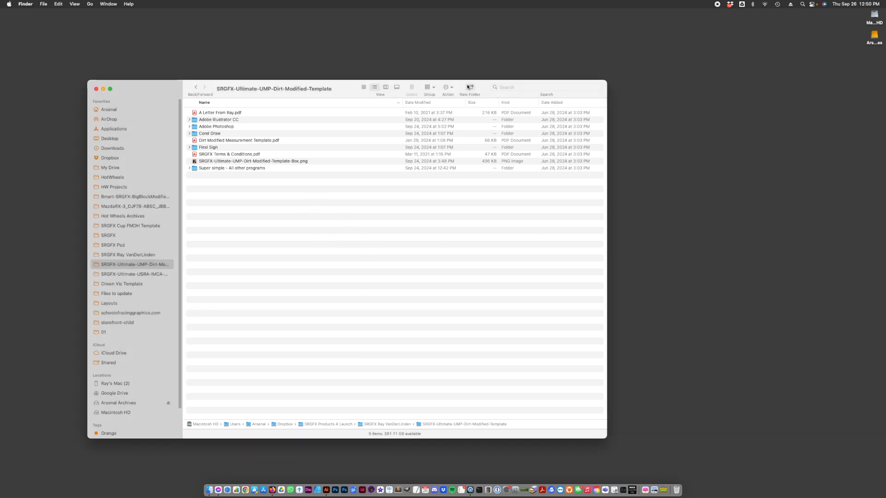
drag(490, 95, 516, 74)
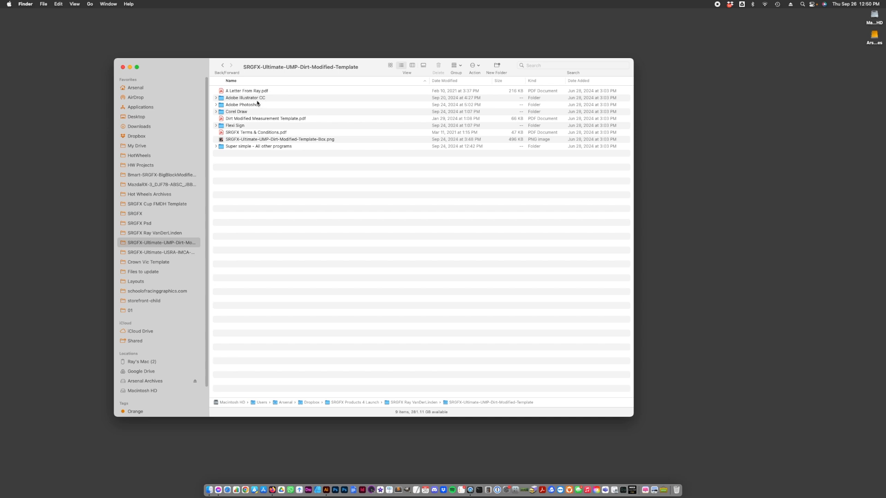
click(241, 146)
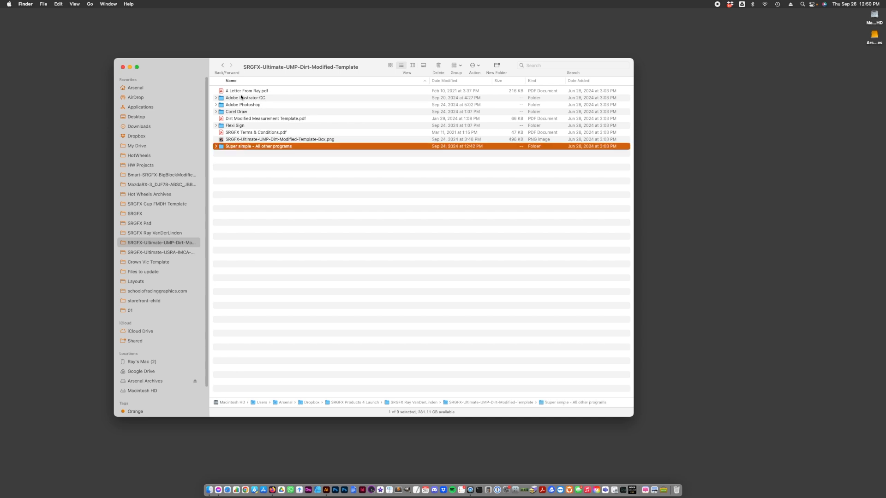
click(240, 97)
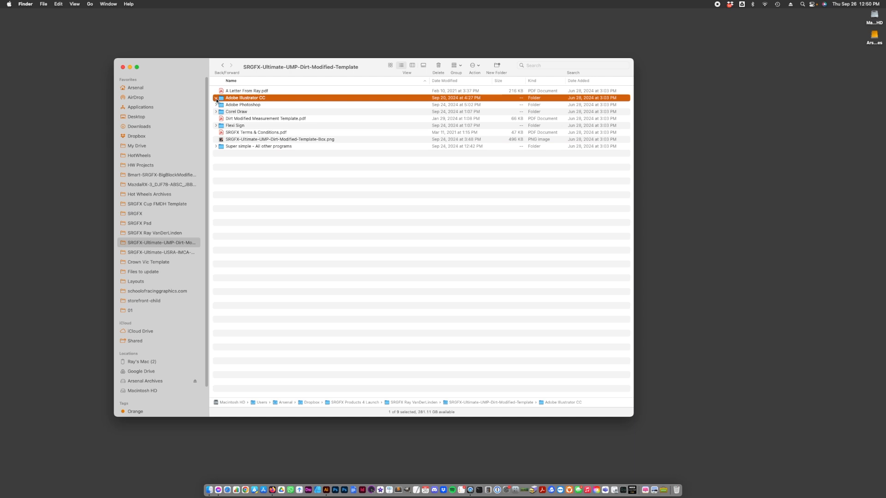
click(215, 98)
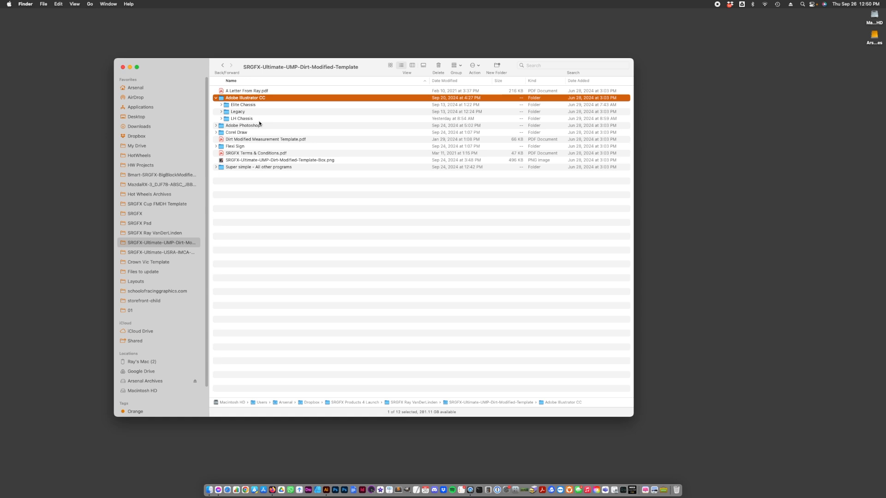
click(242, 106)
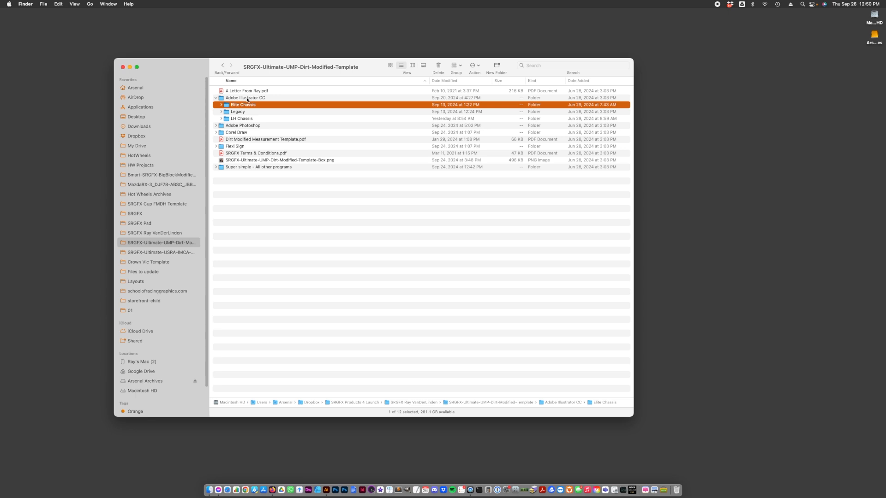
click(221, 112)
click(222, 111)
click(242, 98)
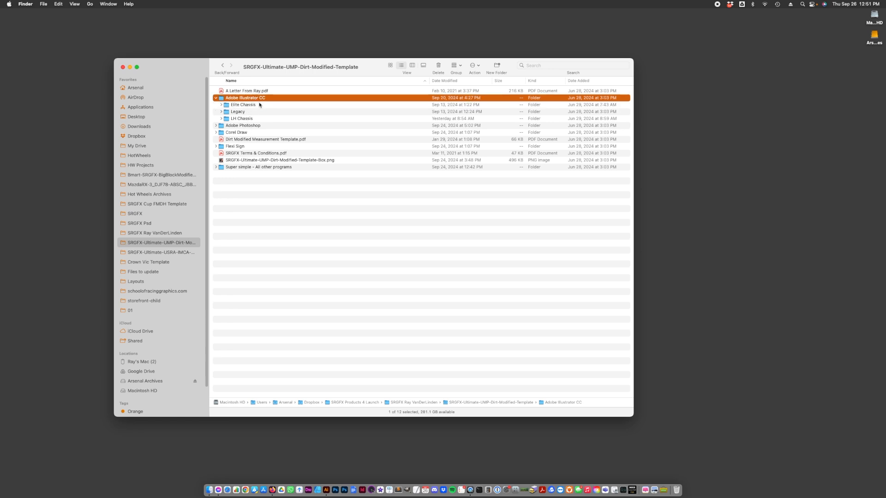
- Copy the Elite Chassis folder from the Adobe Illustrator CC folder to the desktop
click(242, 105)
drag(243, 105, 837, 106)
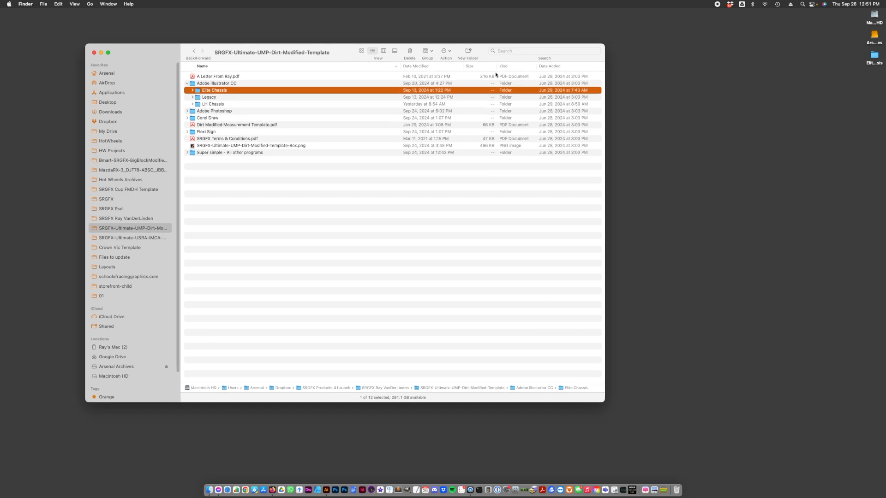
click(840, 70)
- Open the desktop copy of Elite Chassis in its own enlarged window and expand its Links folder
click(873, 56)
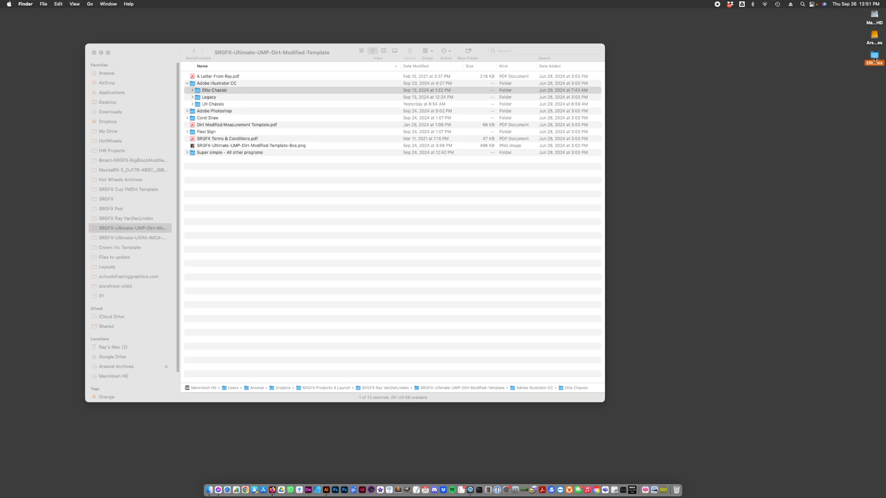
double_click(874, 57)
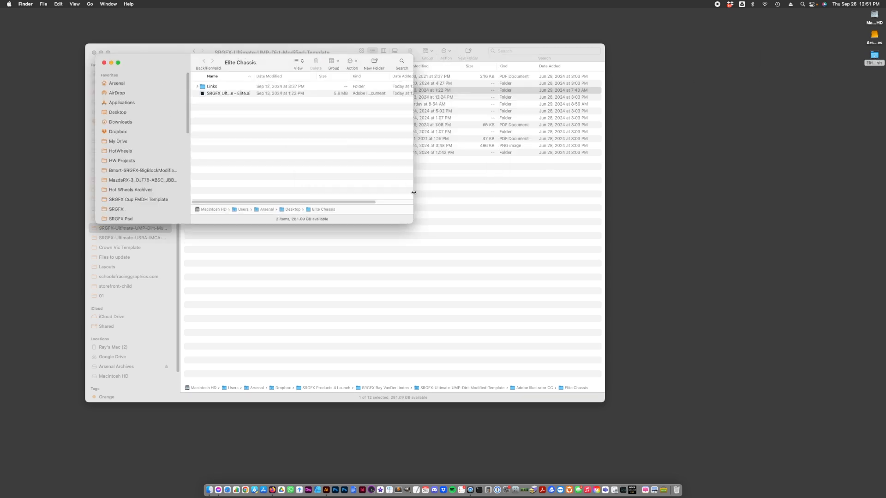
drag(412, 224, 591, 282)
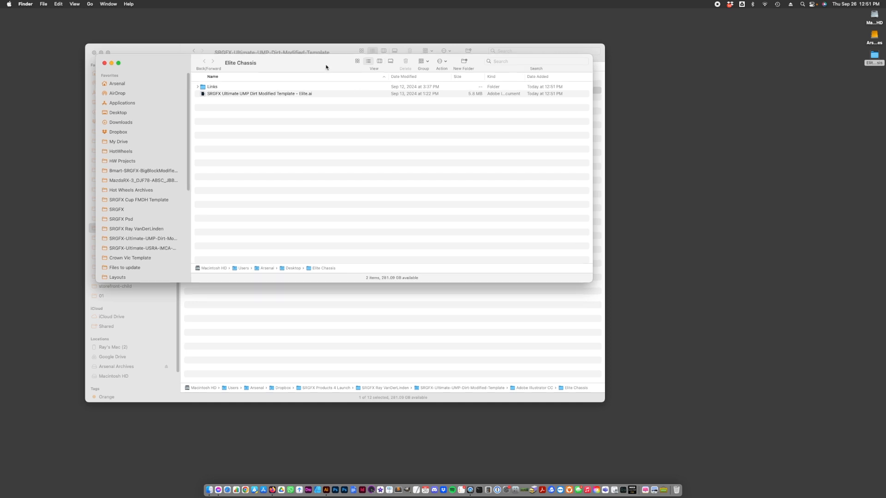
drag(326, 66, 530, 139)
click(402, 159)
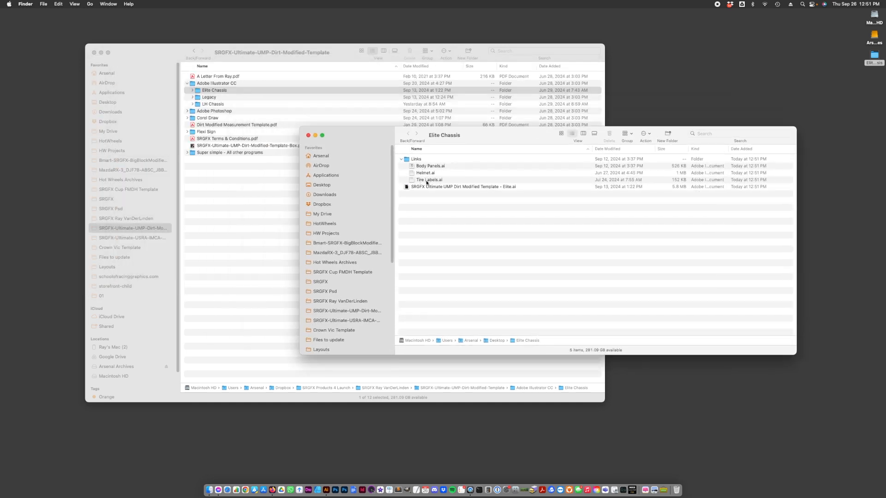
- Preview Body Panels.ai from the Links folder, then close the preview
click(432, 167)
key(space)
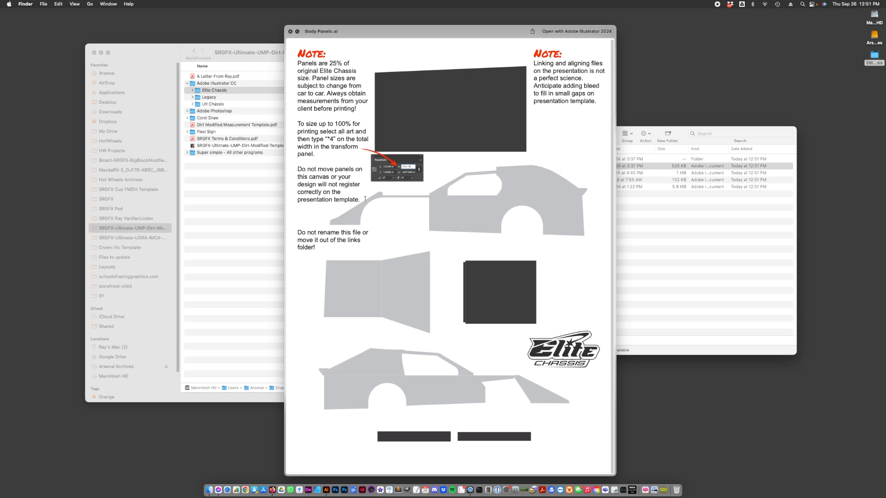
key(space)
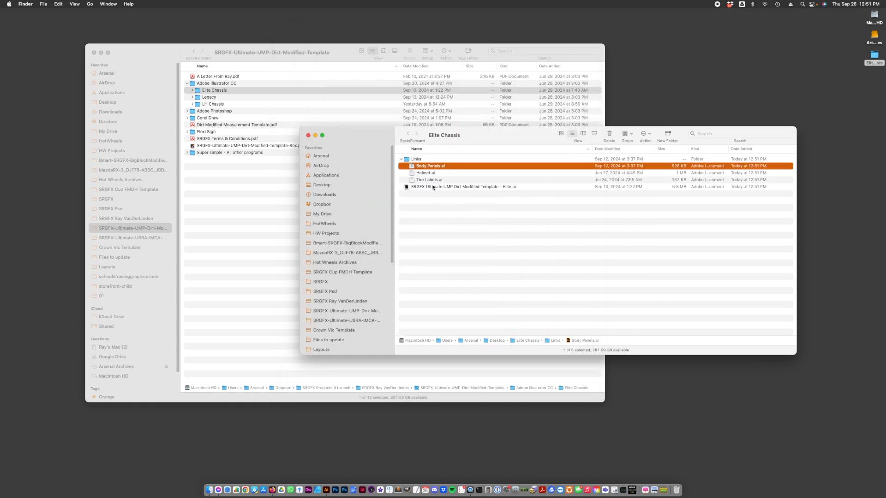
- Open SRGFX Ultimate UMP Dirt Modified Template - Elite.ai in Adobe Illustrator and enlarge its document window
click(413, 187)
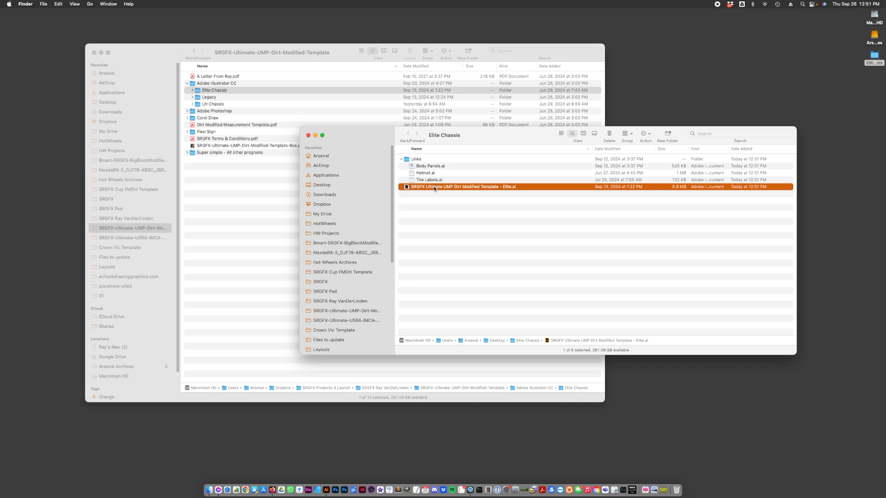
double_click(434, 188)
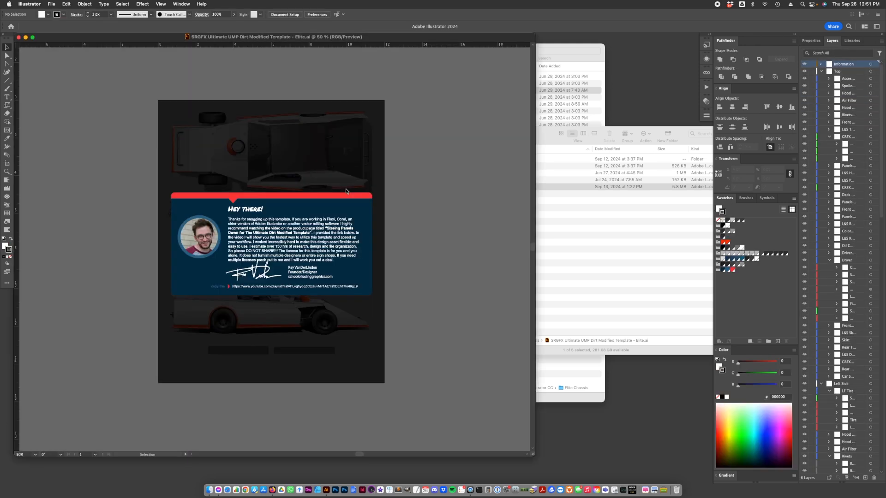
drag(534, 457, 695, 467)
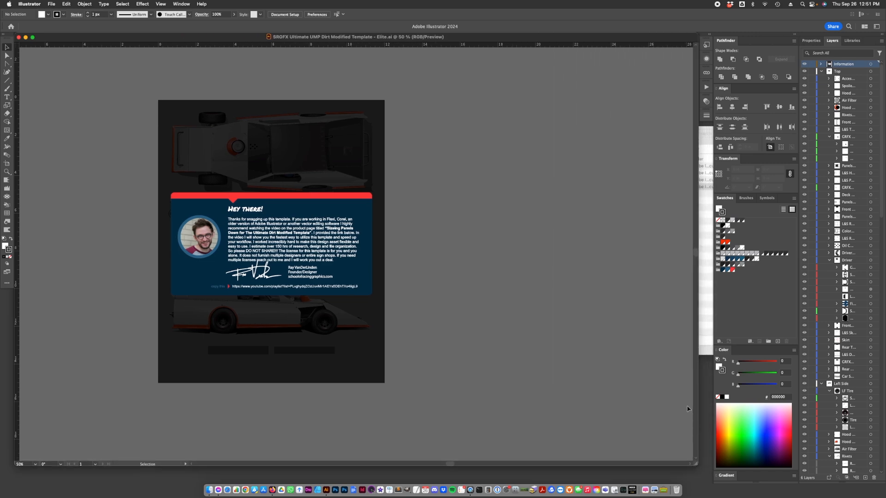
- Show the template's list of linked files and look through it
click(706, 73)
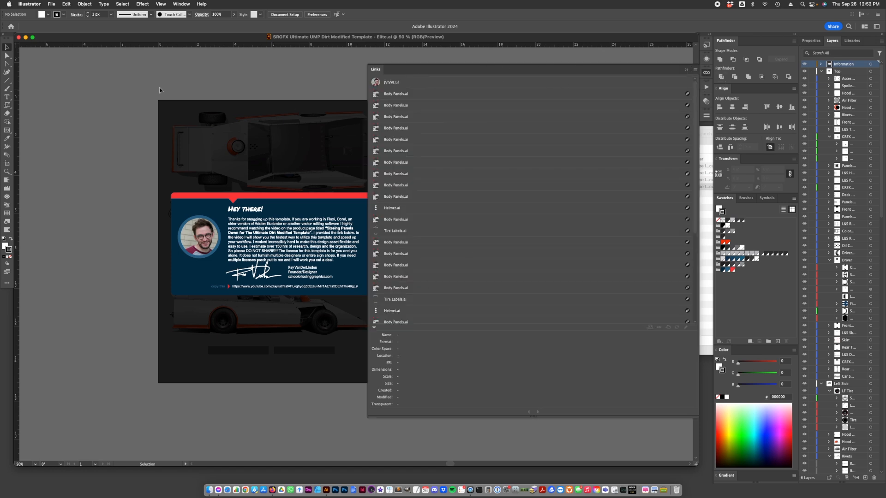
click(187, 5)
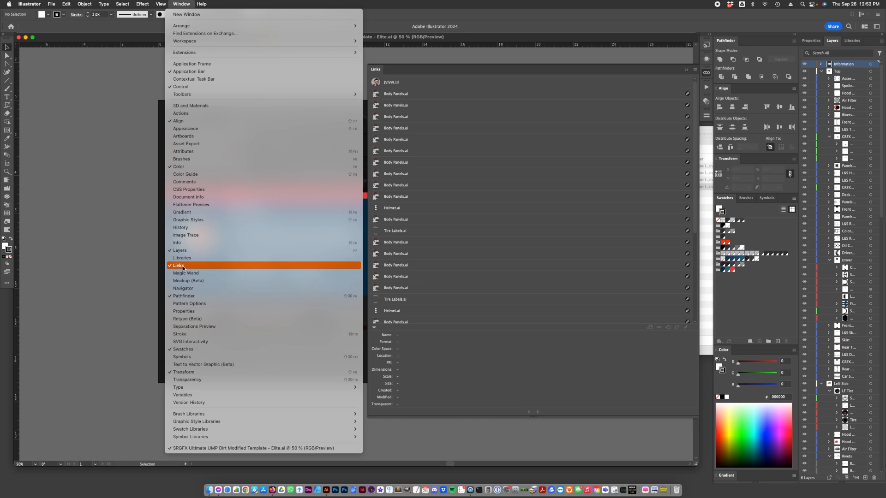
click(446, 351)
scroll(477, 185, down, 6)
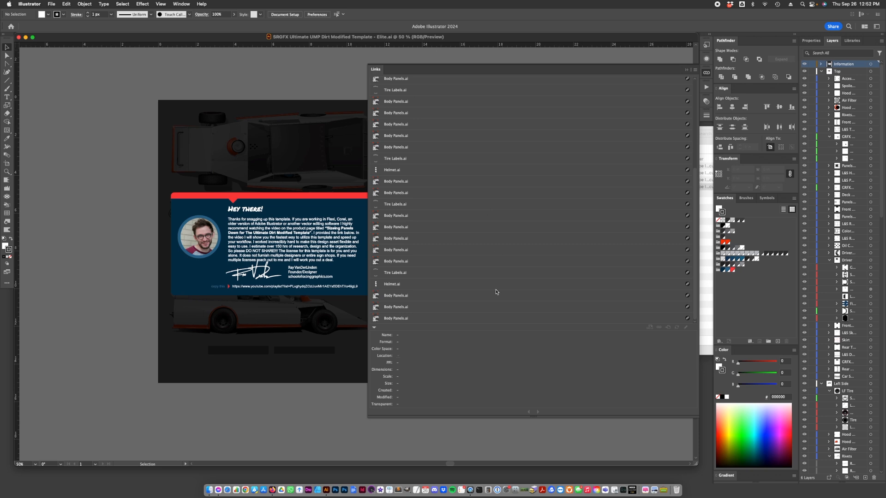
scroll(482, 238, up, 5)
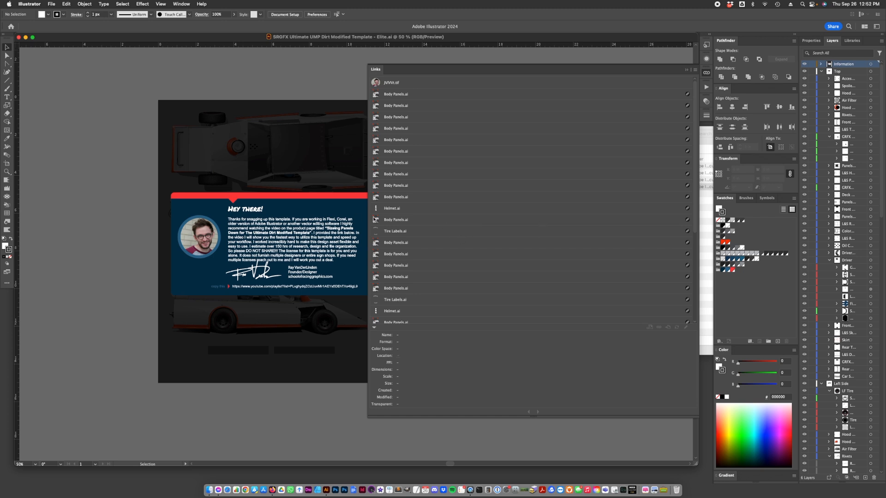
- Hide the Information layer to reveal the car artwork and compare it with the linked files
click(805, 65)
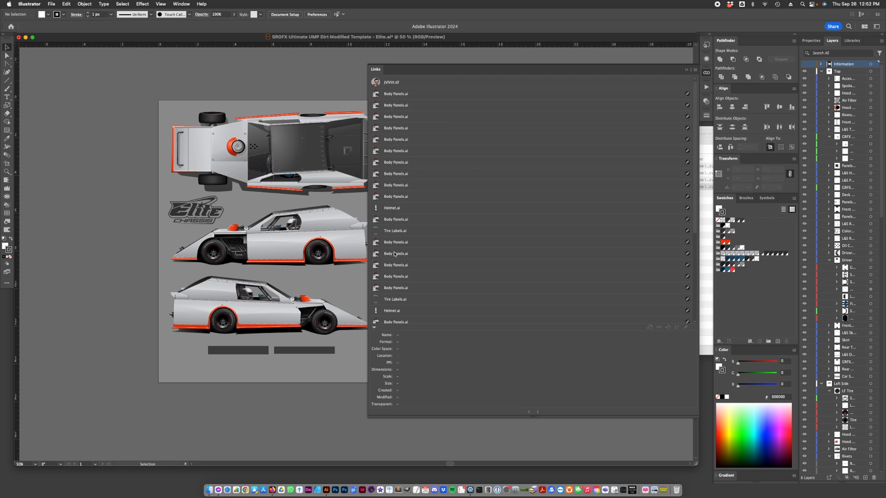
scroll(413, 279, down, 3)
scroll(413, 286, up, 3)
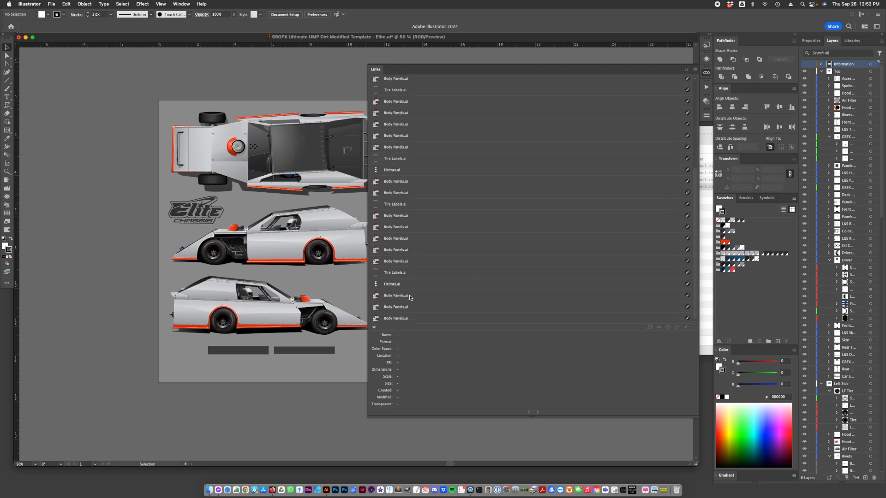
- Examine the link details of Body Panels.ai, Tire Labels.ai and Helmet.ai, and glance at the project folder on the desktop
click(399, 97)
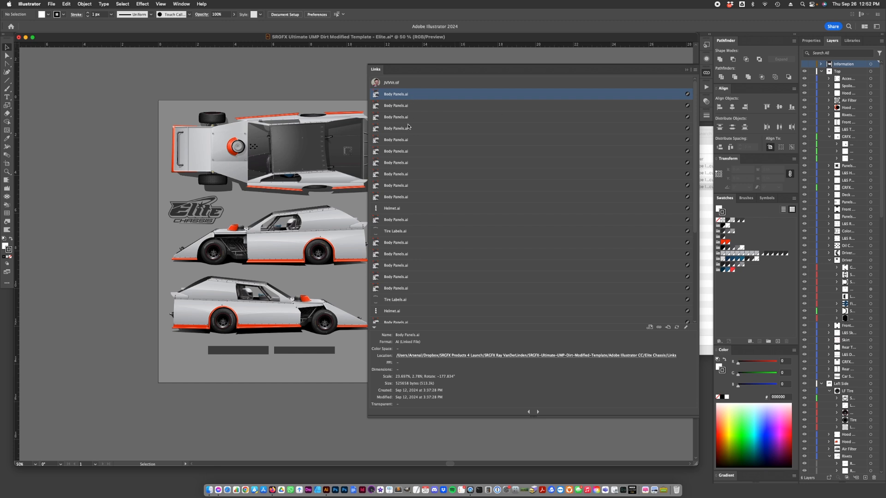
click(420, 254)
click(407, 234)
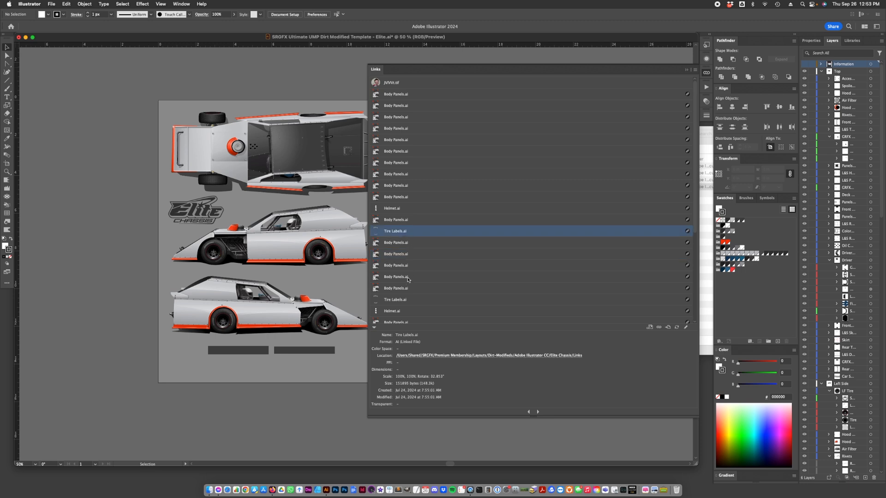
click(400, 210)
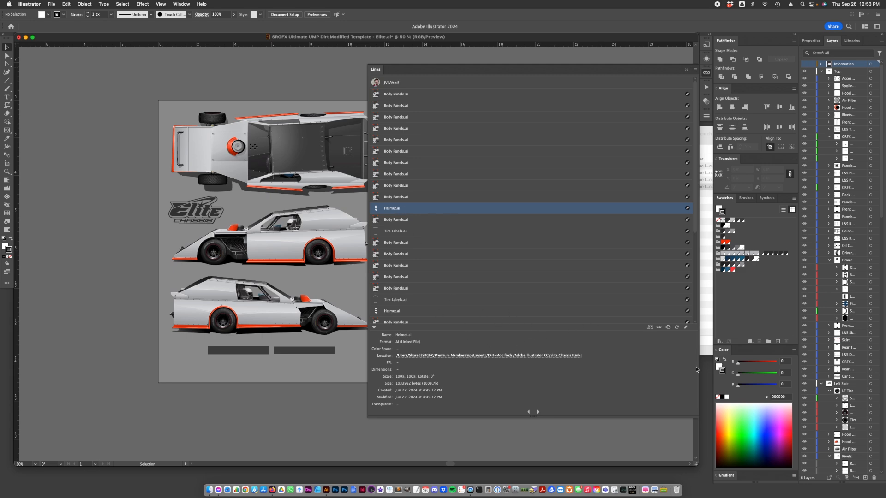
key(F11)
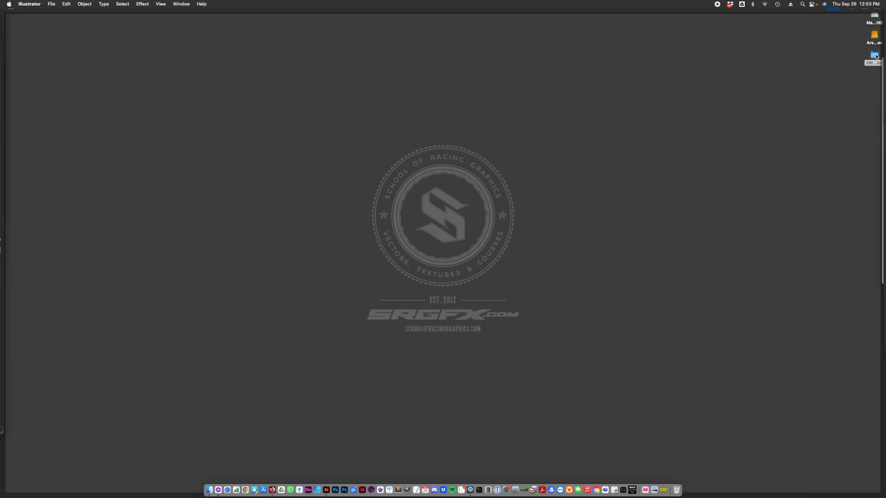
key(F11)
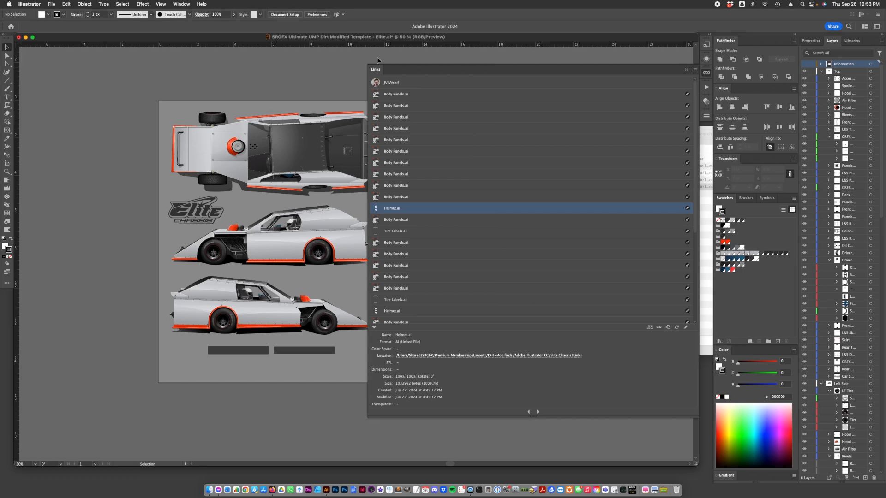
- Collapse the linked files list and close the template document without saving the changes
click(686, 69)
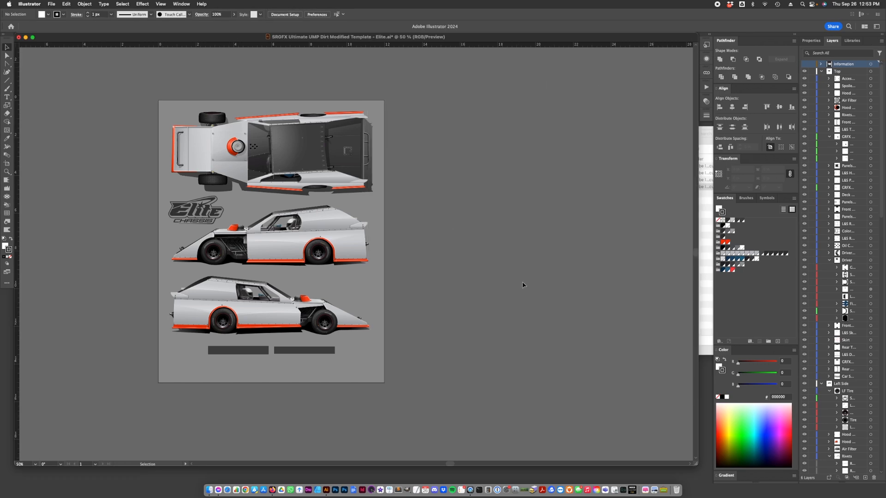
drag(57, 39, 83, 45)
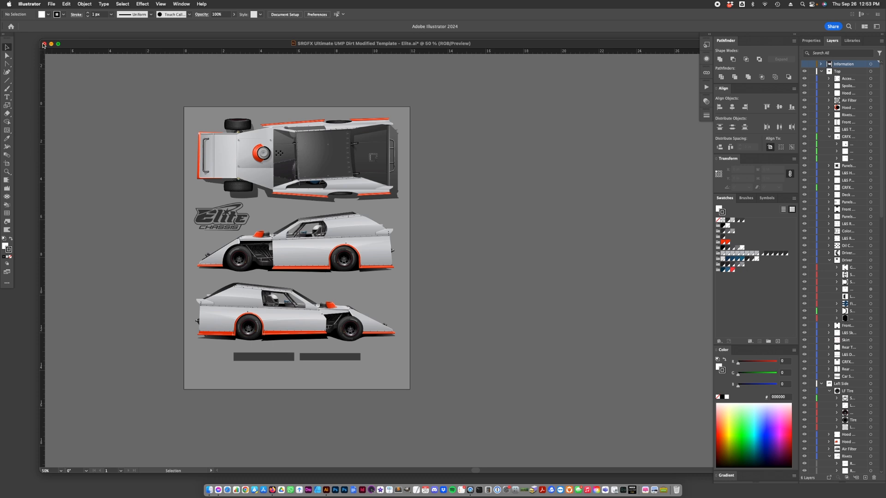
click(44, 43)
click(345, 203)
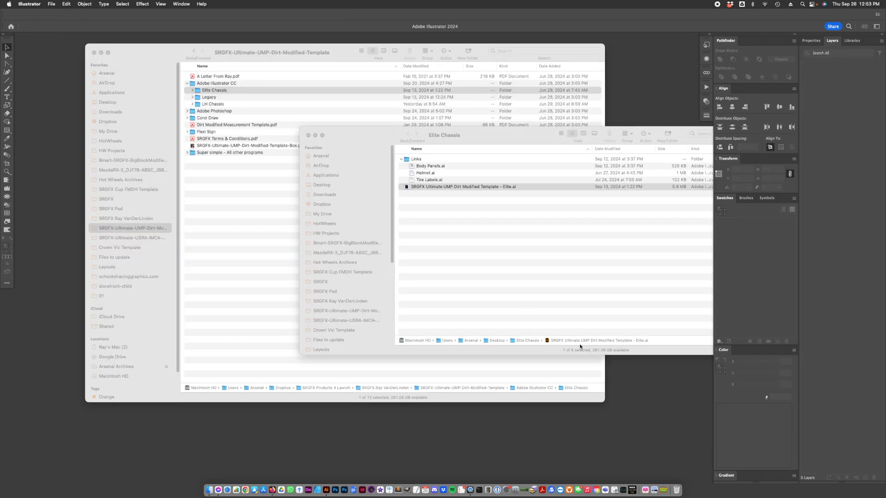
- Switch back to Finder and rename the desktop copy of Elite Chassis to the customer's full name followed by "2024 Dirt Modified"
click(495, 229)
drag(524, 132, 435, 134)
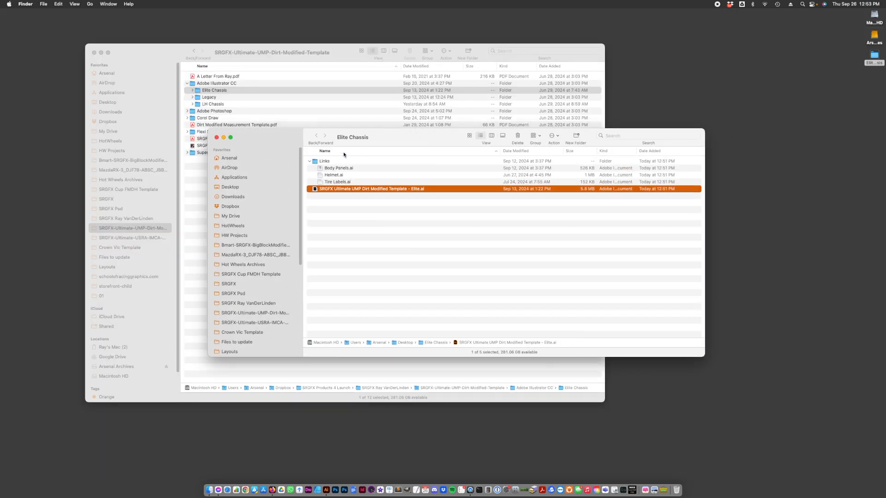
click(378, 244)
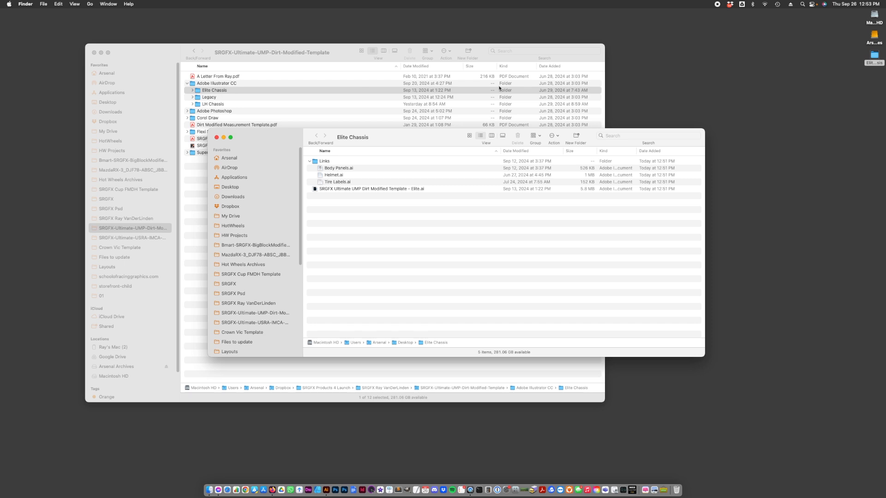
click(872, 63)
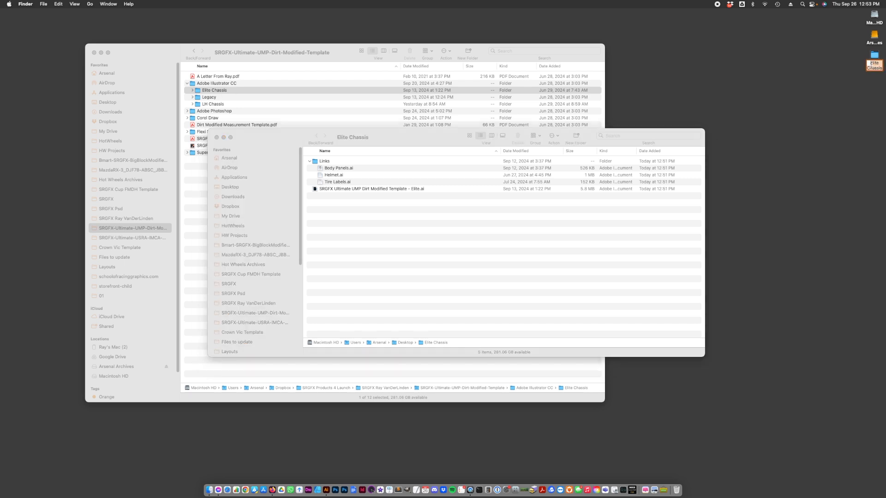
text(John Doe 2024 Dirt Modified)
key(Return)
click(837, 112)
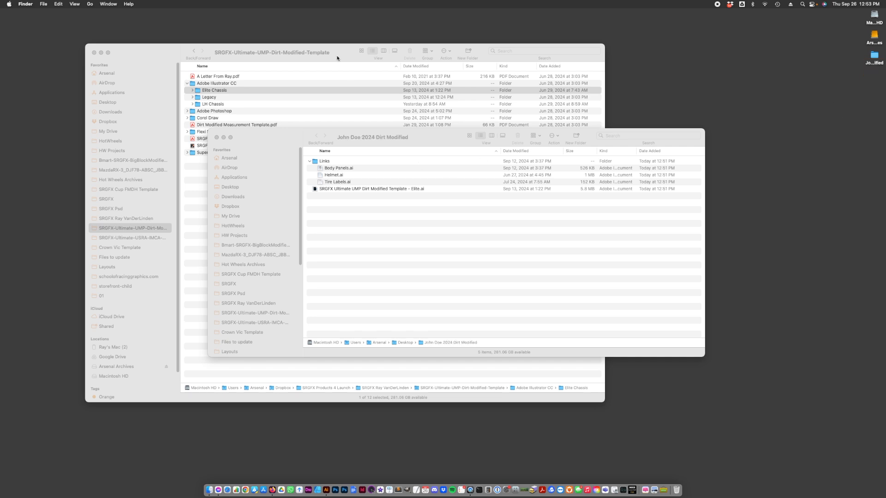
- Rename the original Elite Chassis folder in the template's Adobe Illustrator CC folder to "~Elite Chassis"
click(317, 103)
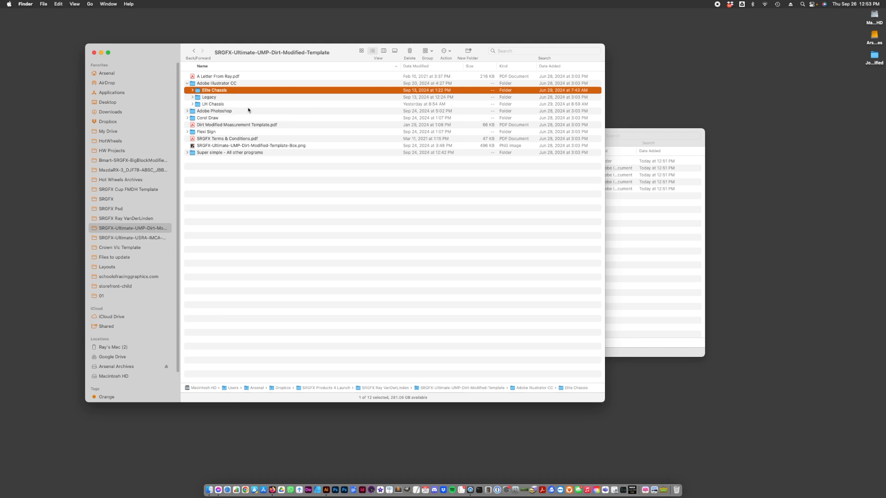
click(209, 91)
key(Left)
text(~)
click(246, 104)
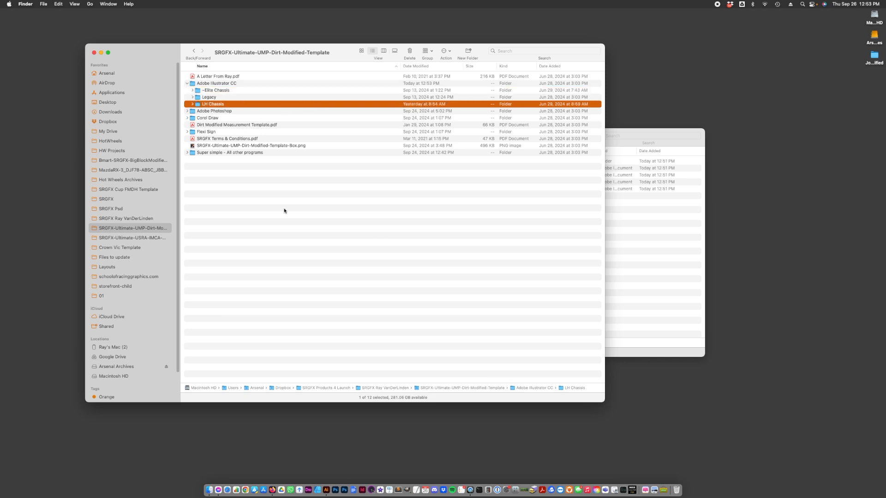
- Open SRGFX Ultimate UMP Dirt Modified Template - Elite.ai from the customer's desktop project folder and hide its Information layer
double_click(874, 56)
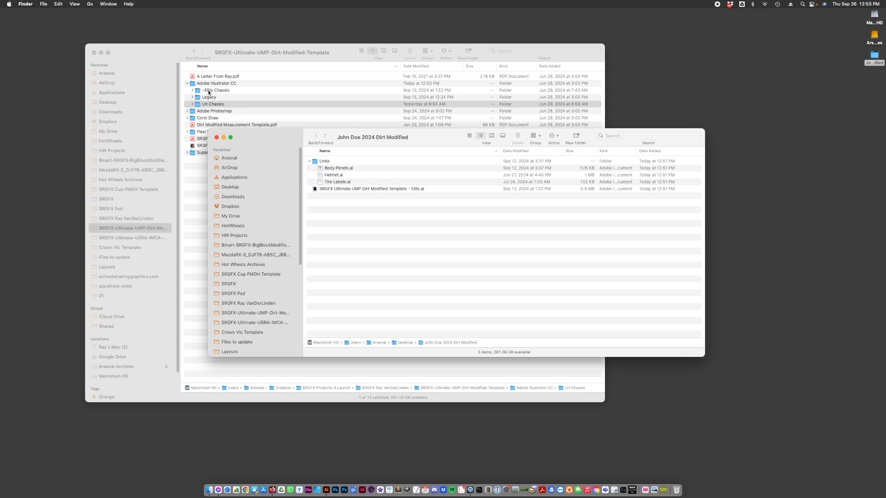
click(348, 189)
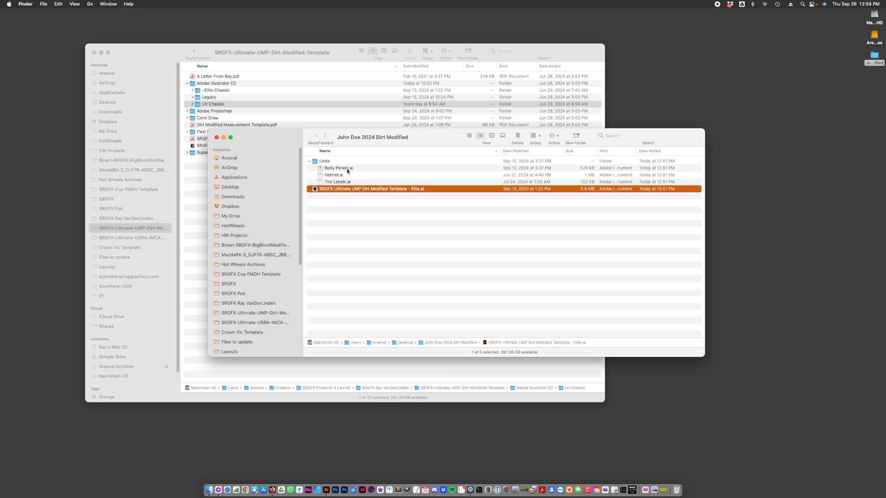
double_click(342, 190)
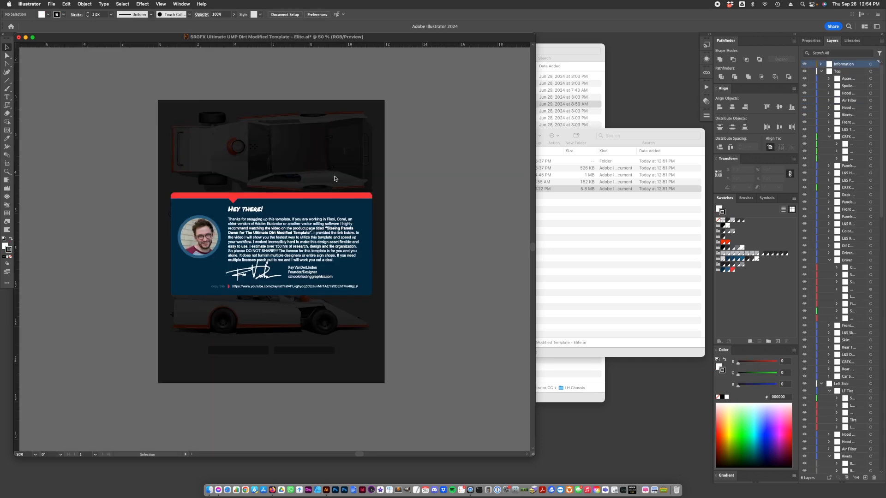
click(805, 65)
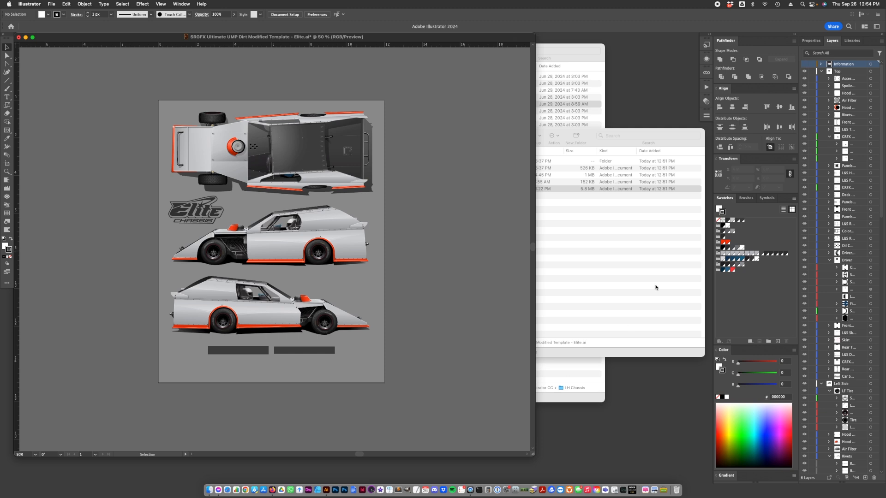
- Examine the linked files list and check the file location of several Body Panels.ai and Tire Labels.ai links
click(706, 72)
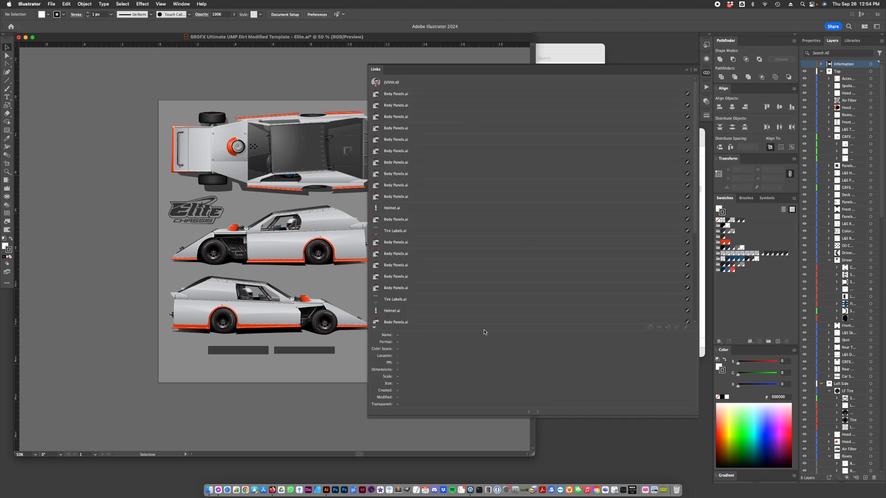
click(405, 94)
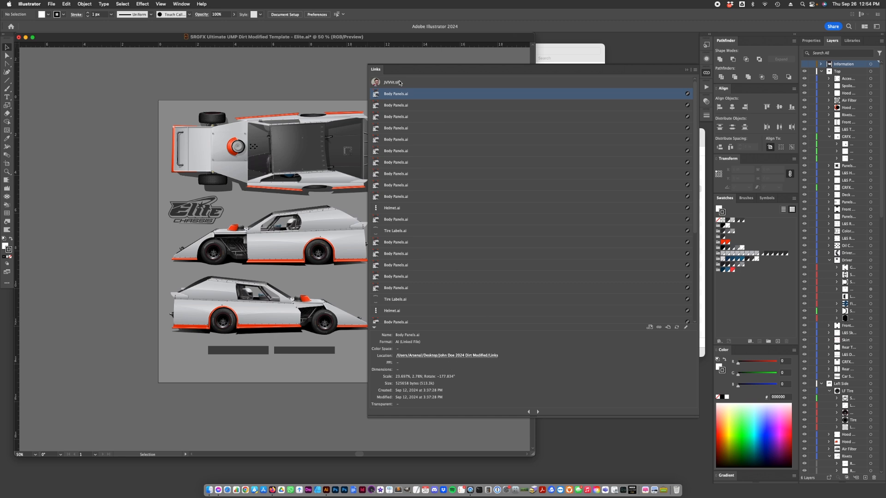
click(404, 139)
click(401, 162)
click(401, 196)
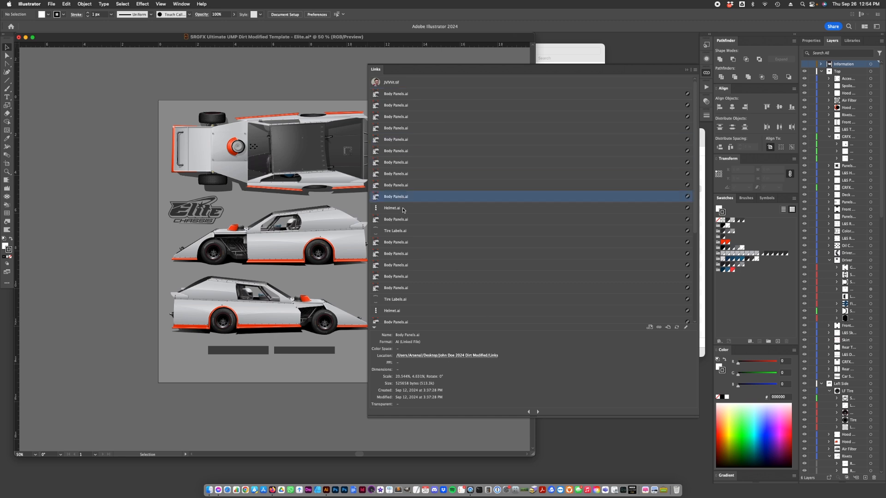
click(403, 232)
click(407, 221)
click(405, 243)
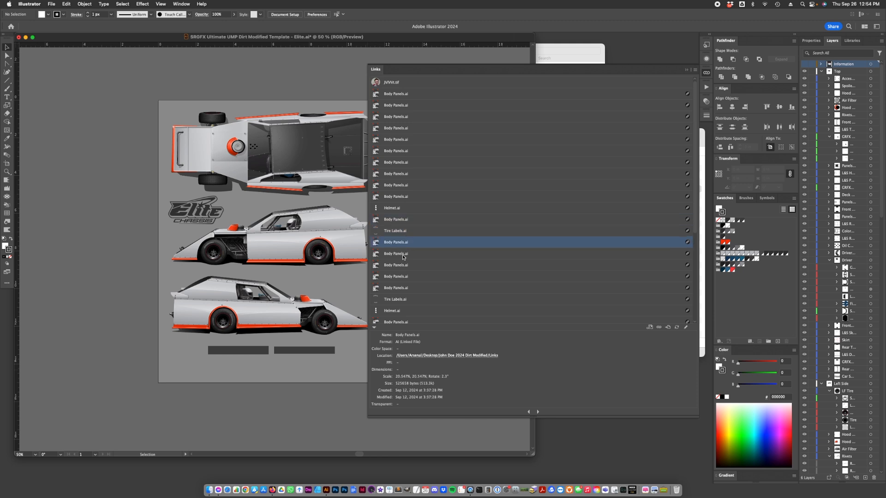
click(403, 255)
click(404, 289)
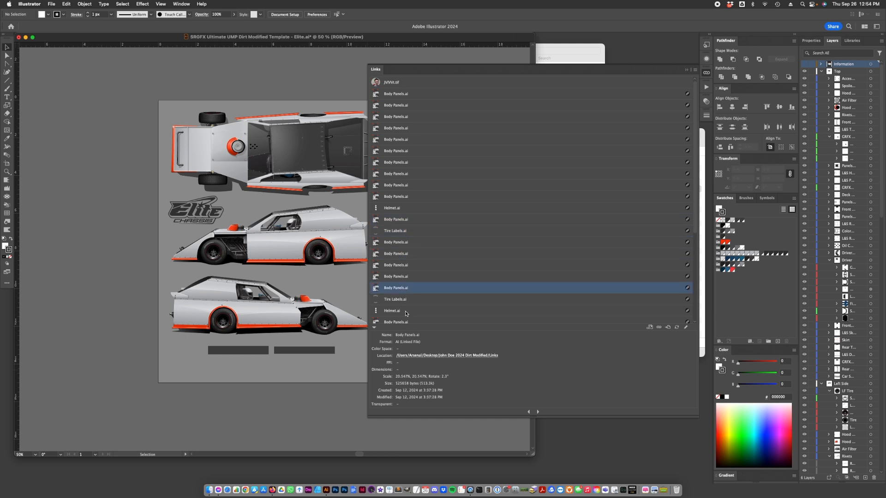
scroll(410, 302, down, 2)
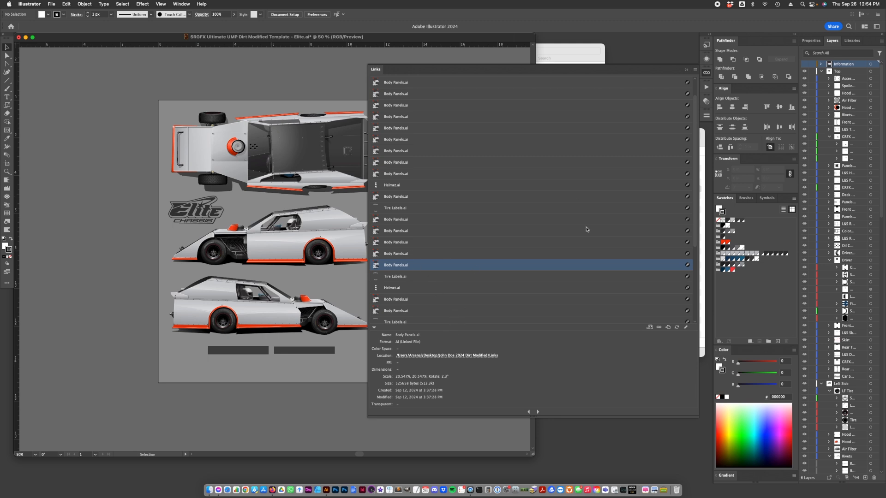
scroll(679, 147, up, 1)
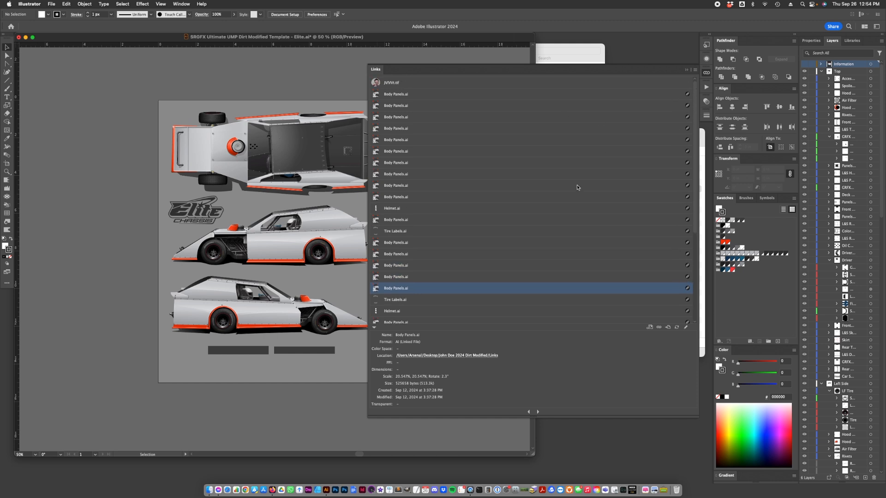
scroll(468, 186, down, 3)
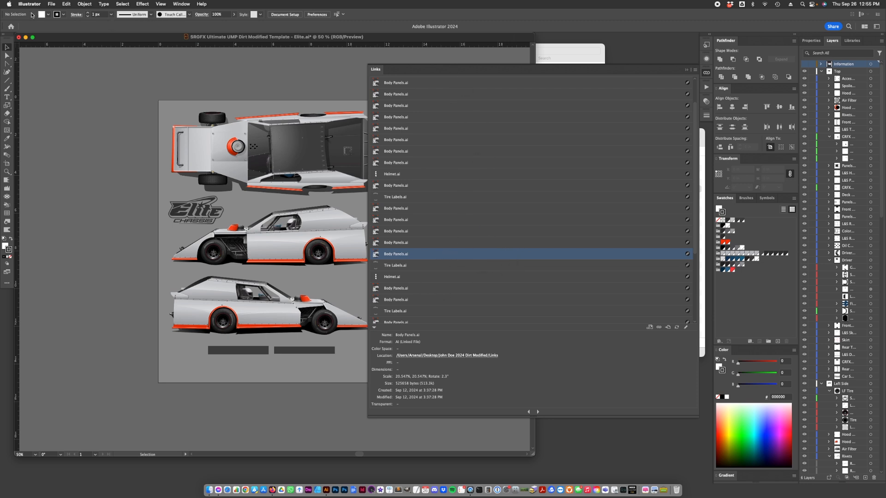
- Save the template document and open Body Panels.ai from the Links folder of the customer's desktop project folder
click(52, 4)
click(58, 72)
key(F11)
click(866, 53)
double_click(875, 56)
click(401, 214)
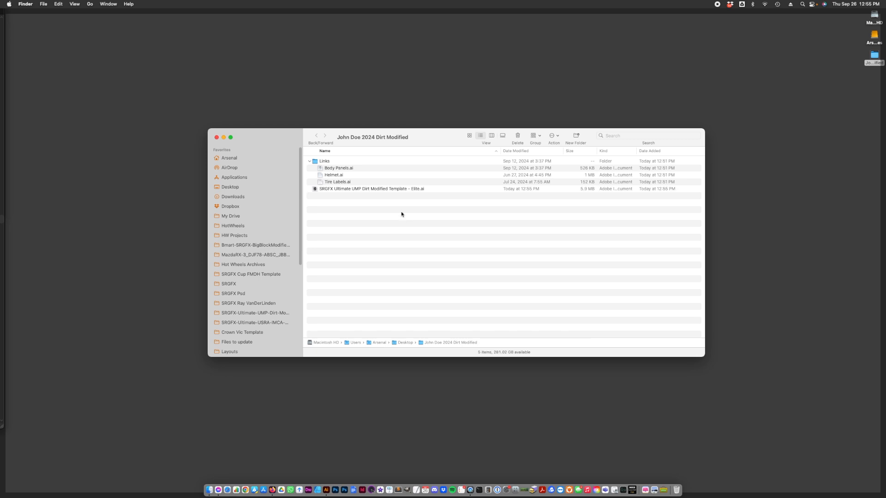
click(339, 169)
double_click(337, 169)
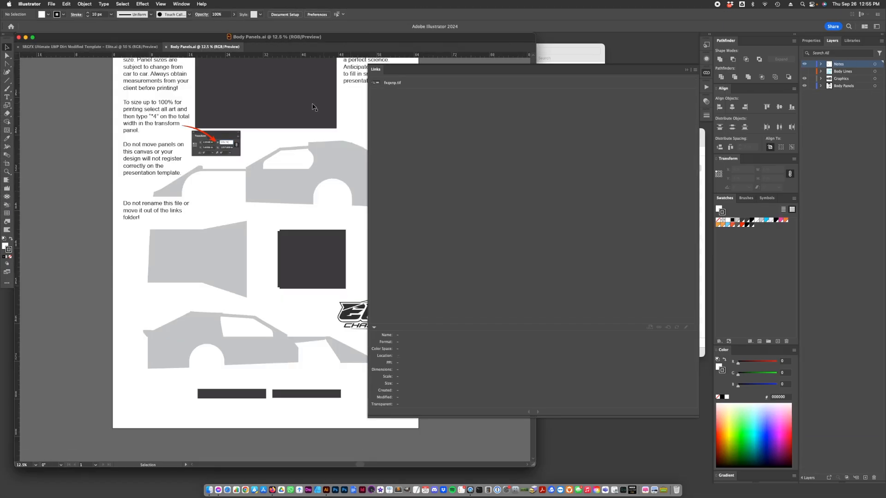
- Narrow the linked files list so it no longer covers the Body Panels.ai artboard
key(super+minus)
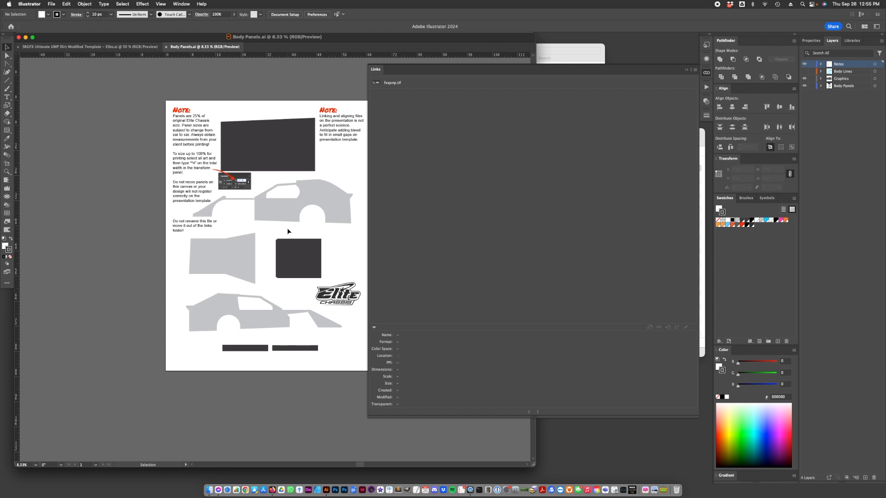
drag(396, 71, 406, 70)
drag(368, 130, 614, 145)
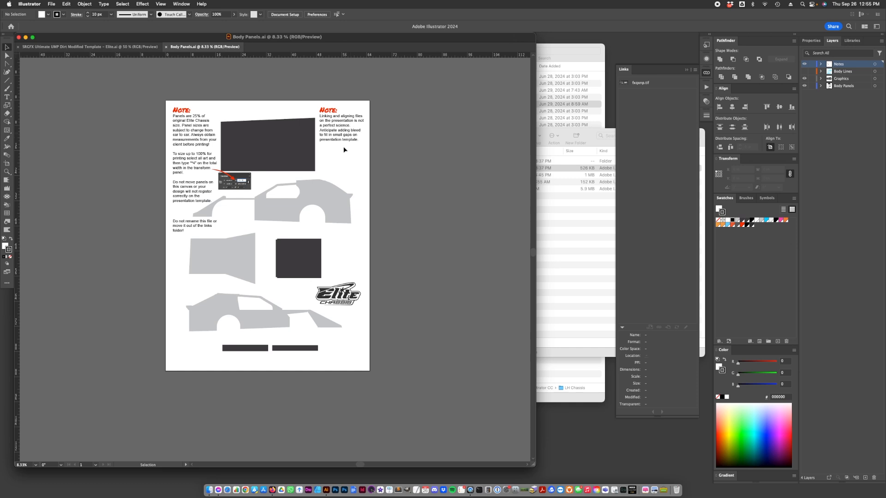
- Fill the quarter and door panels of both car sides with the red Hood Scoop swatch and remove their stroke
click(318, 187)
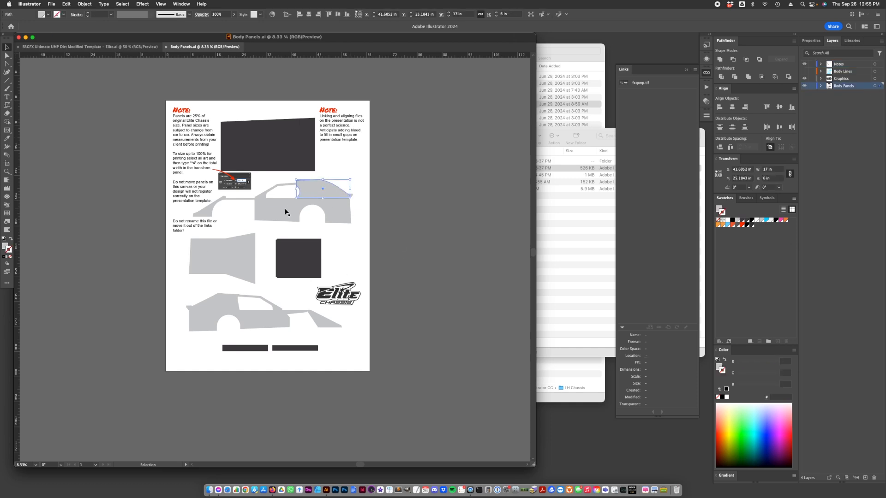
shift+click(267, 318)
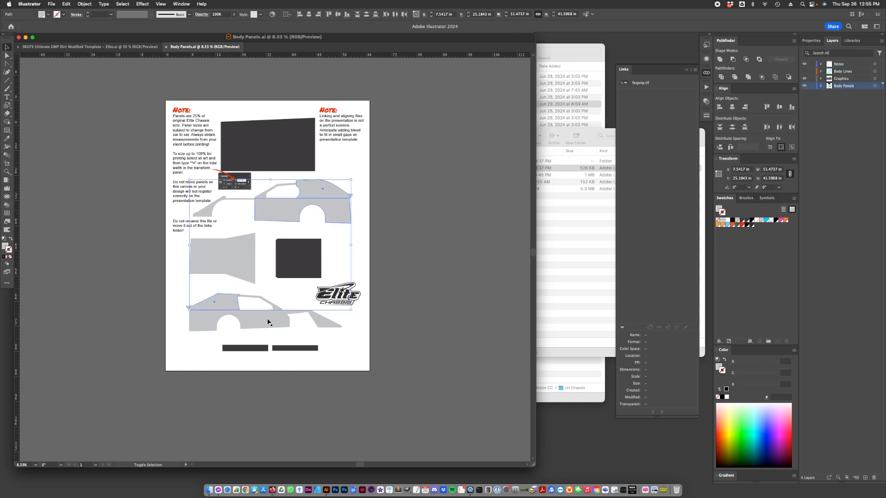
click(743, 226)
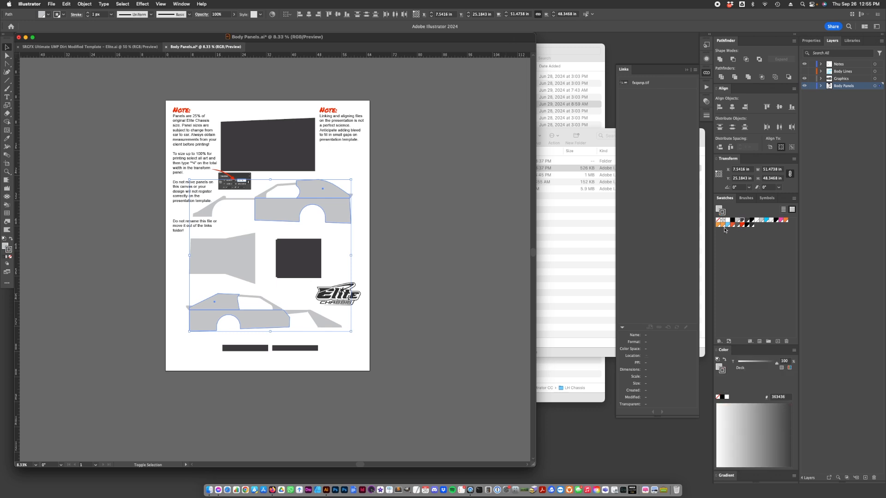
click(9, 257)
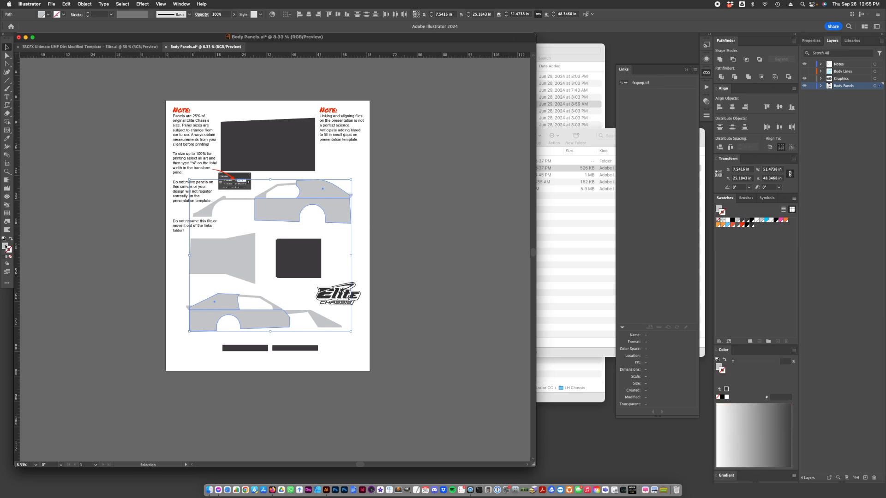
click(5, 246)
click(743, 226)
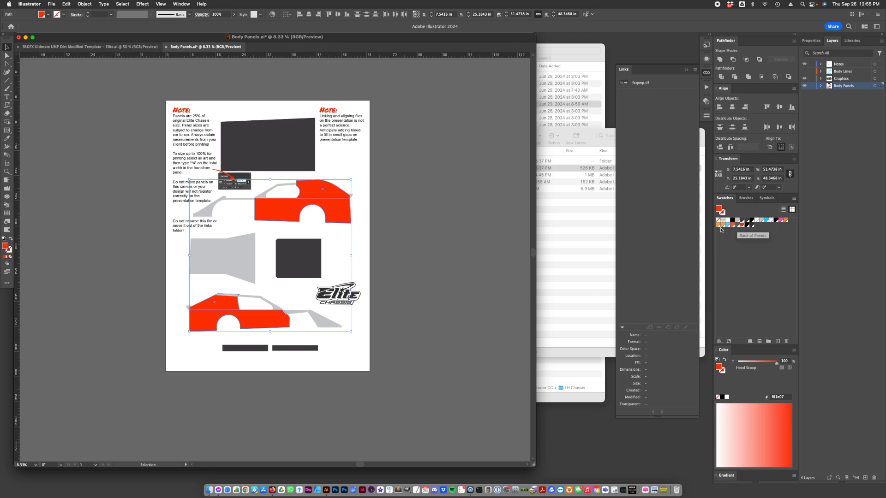
- Save Body Panels.ai and update its modified links in the Elite template document
click(376, 324)
key(super+s)
click(133, 47)
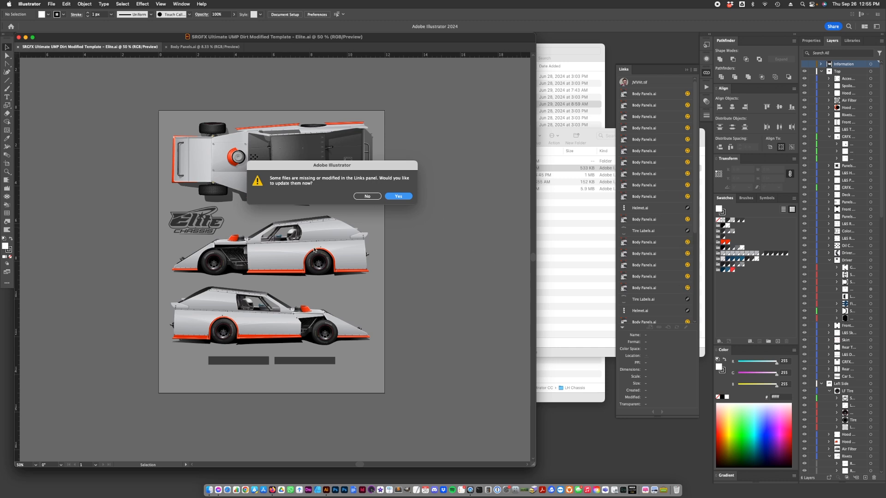
click(399, 198)
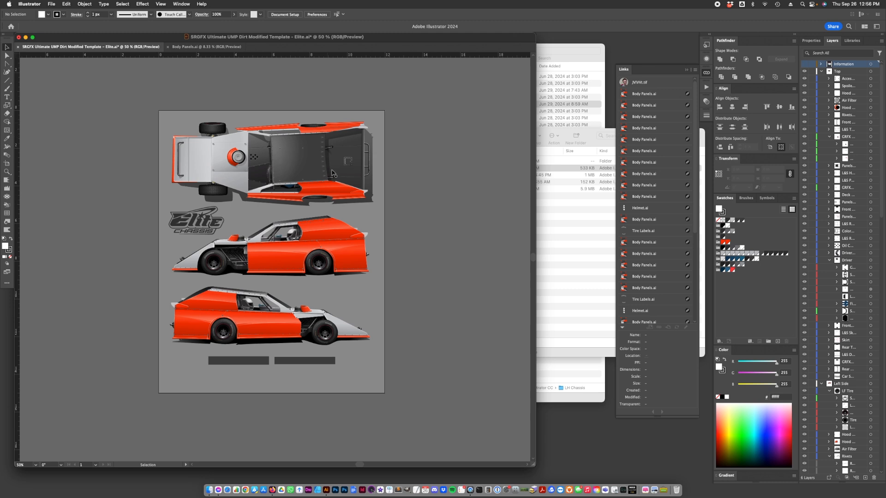
- Return to Body Panels.ai, add the text "20" beside the dark square panel, enlarge it and fill it white
click(188, 47)
click(7, 97)
click(336, 241)
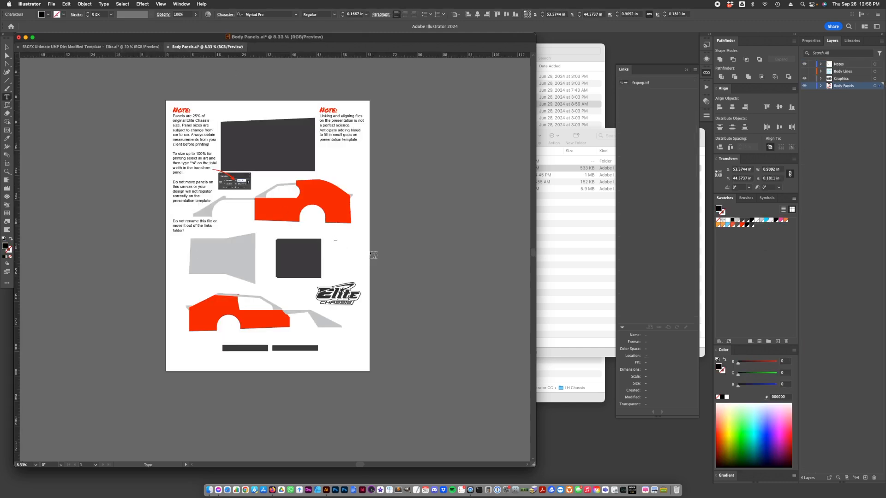
click(7, 46)
drag(338, 244, 443, 331)
click(728, 220)
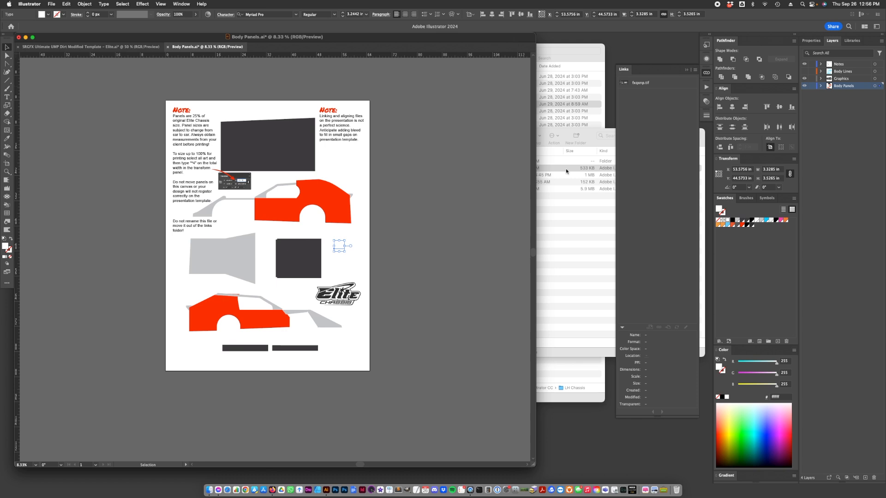
- Set the number 20 in Teko Bold, enlarge it on the upper car side's quarter panel and copy it to the lower side's
click(237, 14)
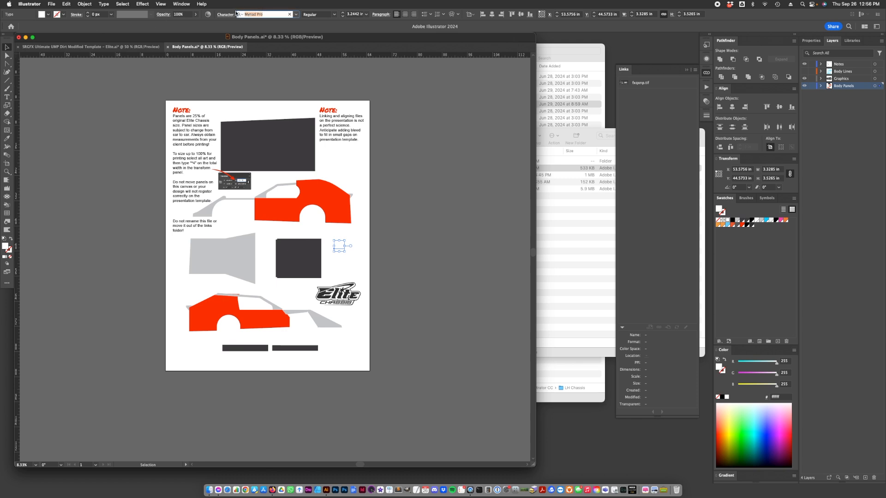
text(Teko)
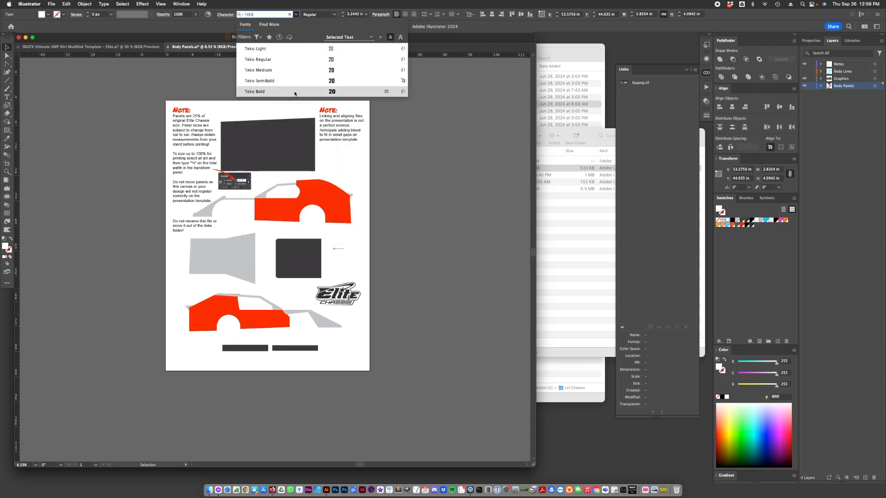
click(295, 92)
drag(334, 248, 232, 314)
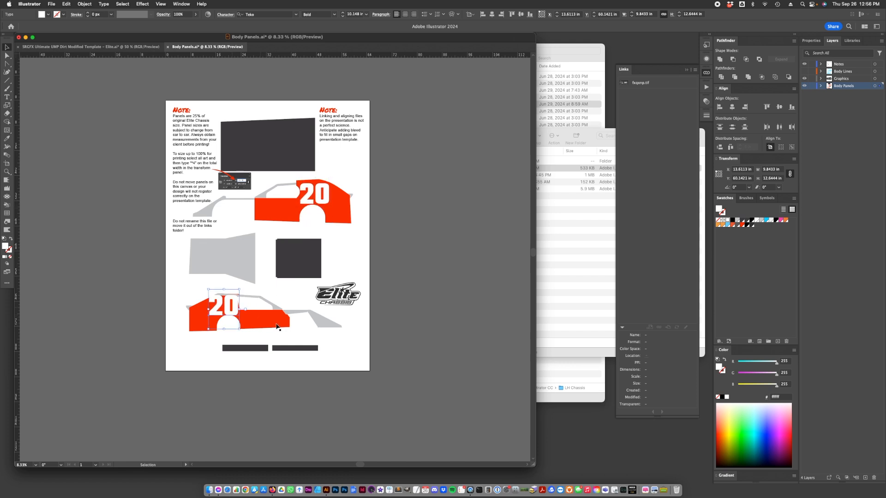
- Recolor the remaining grey roof-pillar and nose panels of the lower car side with the red sampled from its door
click(292, 334)
click(270, 320)
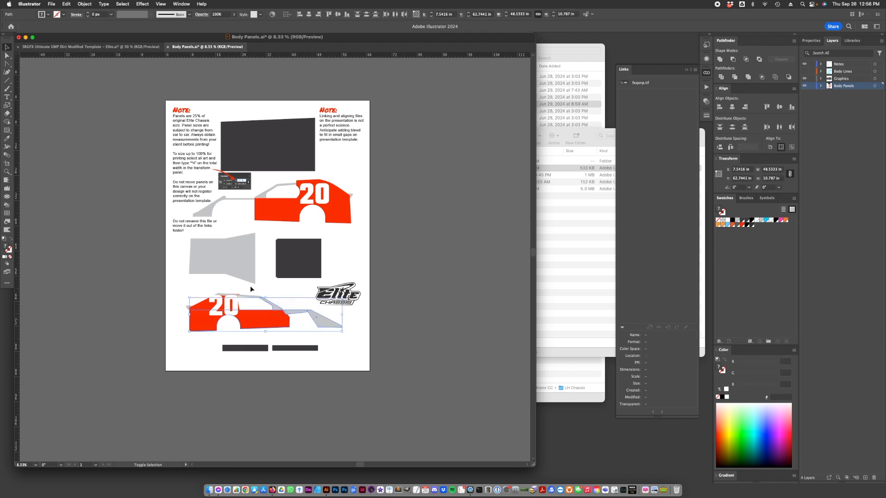
key(a)
click(274, 323)
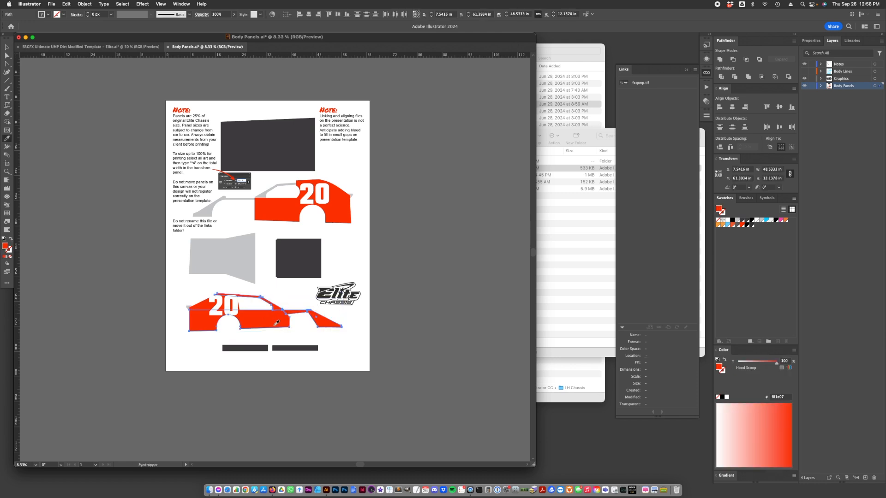
- Recolor the upper car side's remaining grey pillar and nose panels with the door's red, and save Body Panels.ai
click(270, 192)
shift+click(280, 184)
shift+click(241, 199)
shift+click(206, 207)
key(i)
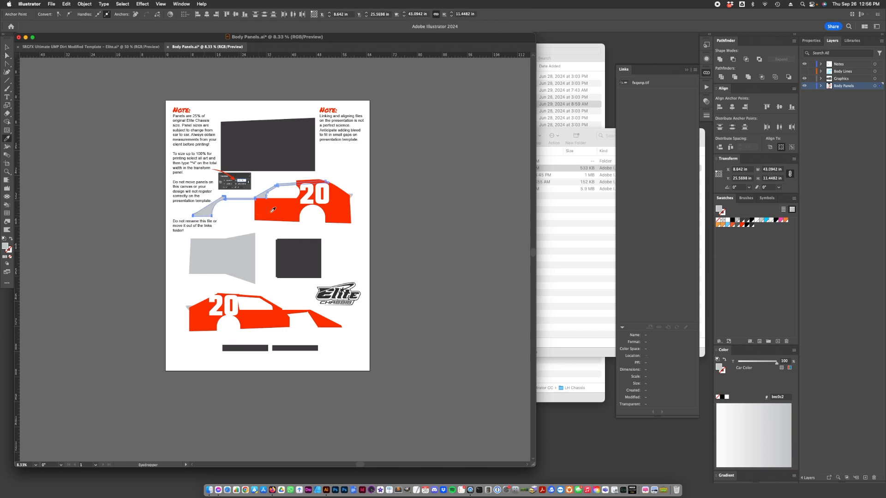
click(279, 209)
click(7, 47)
click(123, 212)
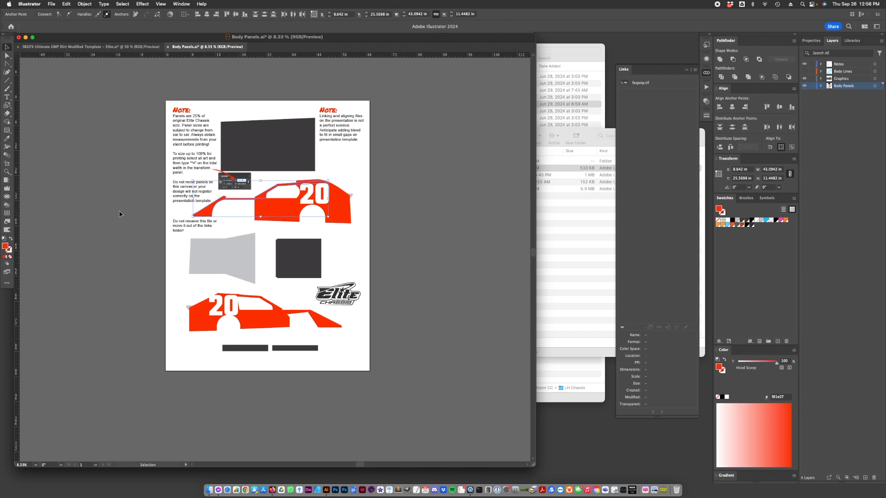
key(super+s)
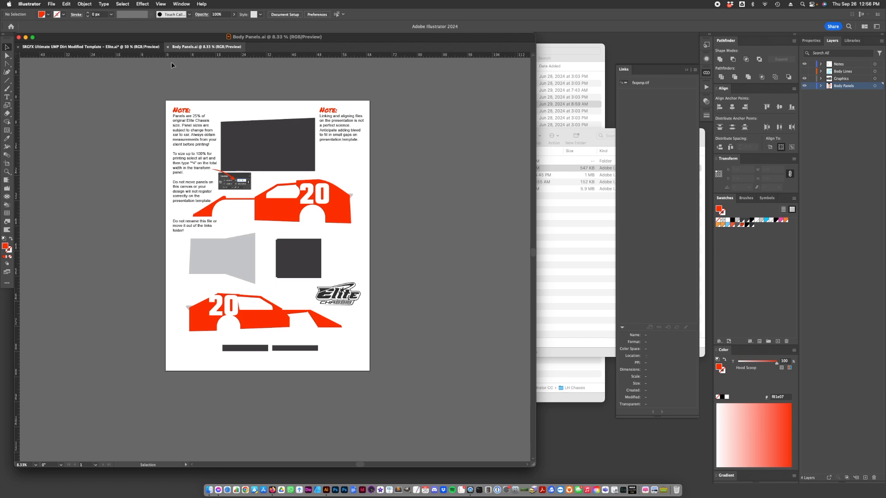
- Update the modified Body Panels.ai links in the Elite template presentation and compare the result with Body Panels.ai
click(154, 47)
key(super+Tab)
key(super+Tab)
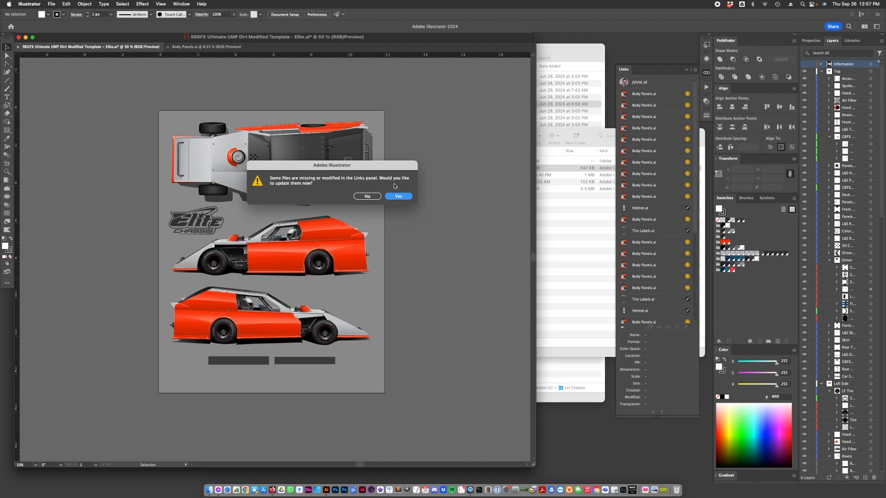
click(399, 197)
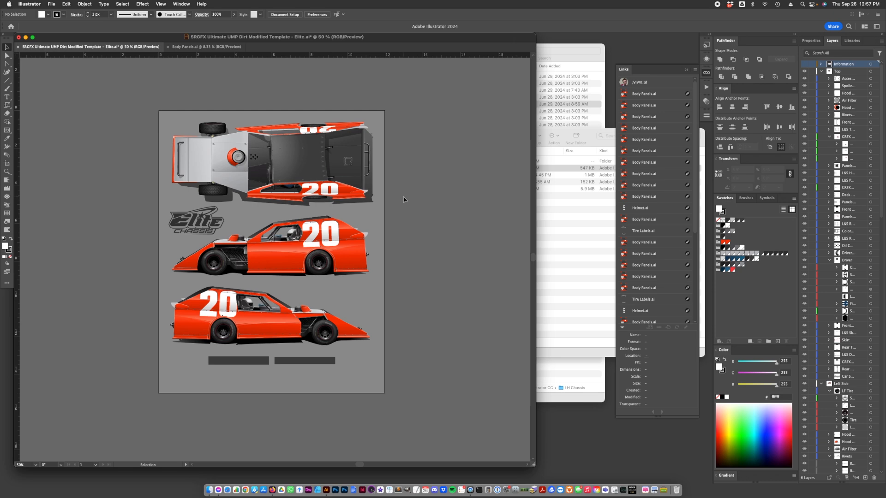
click(221, 47)
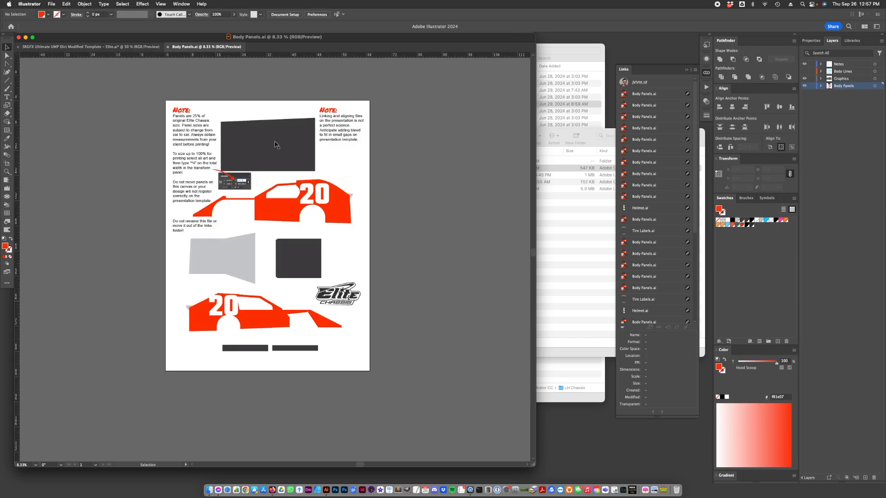
click(118, 47)
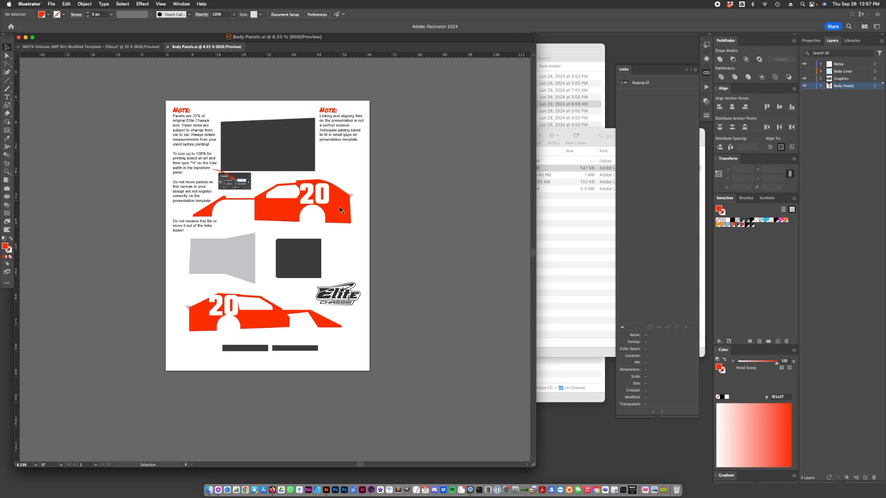
click(137, 48)
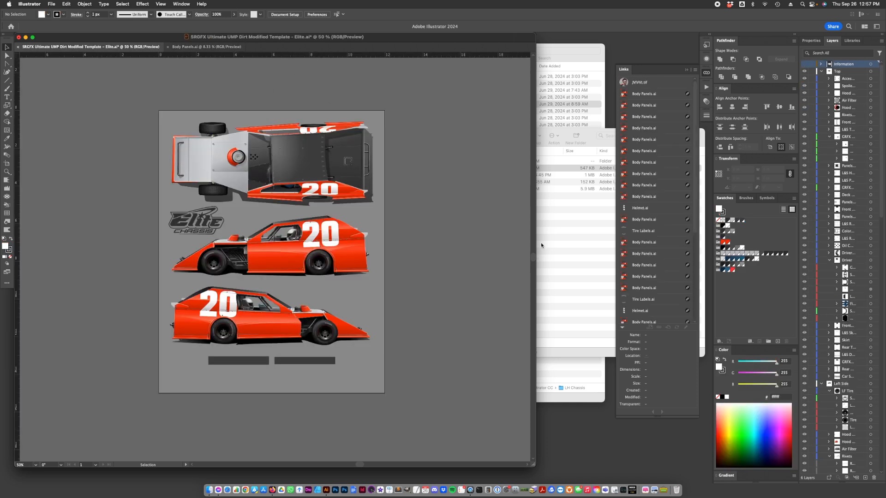
- Switch to Finder and rename Body Panels.ai in the project's Links folder to the customer's name followed by "2024 Dirt Modified"
click(572, 284)
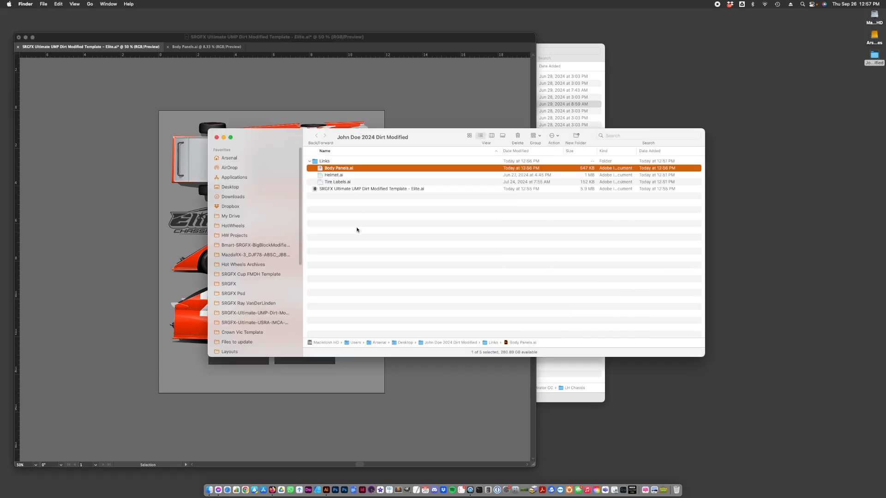
click(338, 199)
click(342, 168)
click(348, 169)
text(John Doe 2024 Dirt Modified)
key(Return)
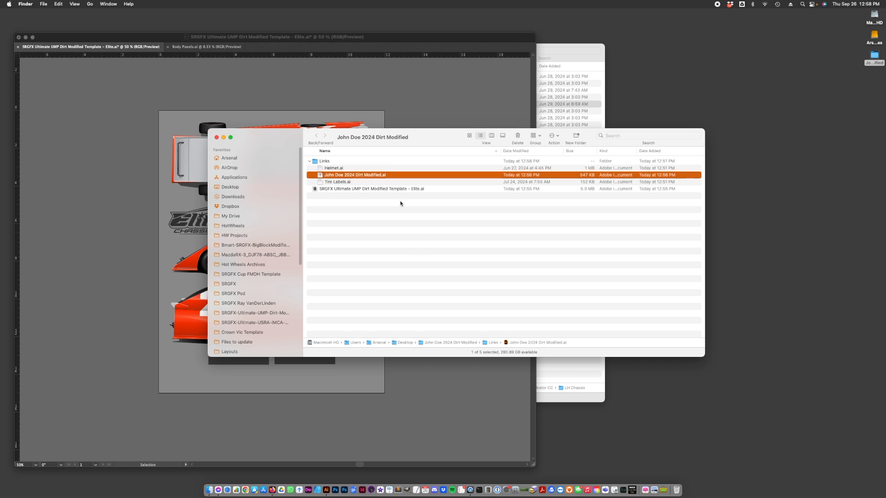
- Return to Illustrator, widen the Links panel and examine the stored location of the Body Panels.ai links against the Desktop project folder
key(super+Tab)
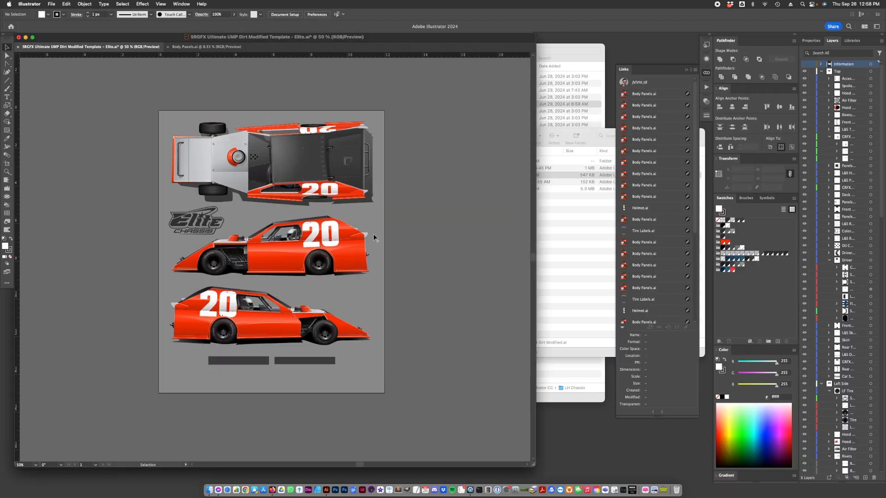
click(660, 253)
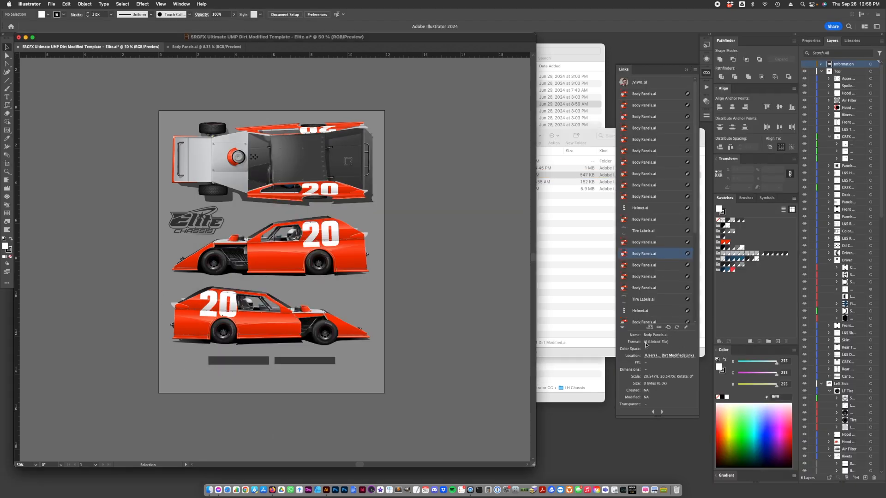
drag(610, 329, 455, 328)
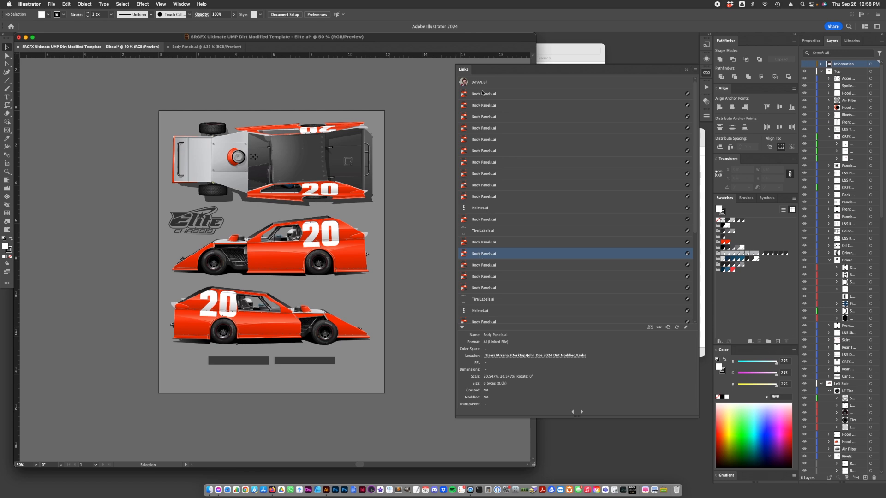
key(super+Tab)
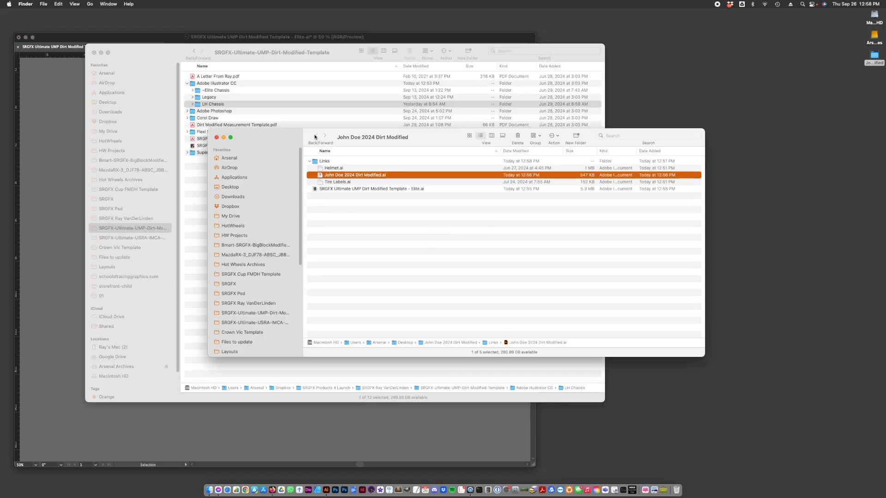
click(231, 188)
click(310, 161)
key(super+Tab)
click(555, 277)
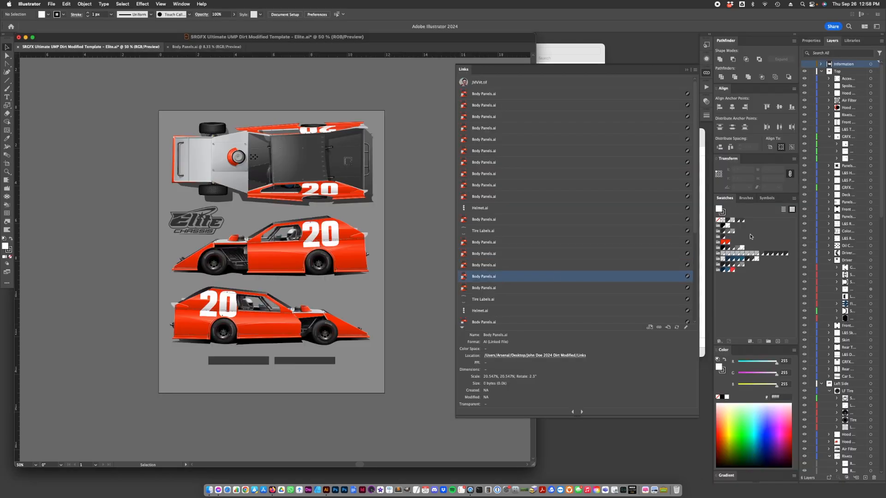
click(556, 98)
click(542, 108)
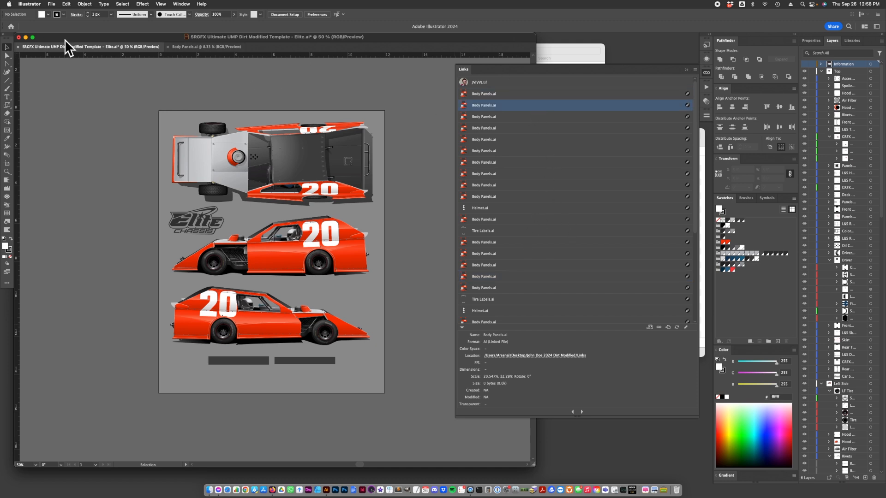
- Save the Elite template presentation, check the status of its Body Panels.ai links and close the document
drag(65, 39, 83, 52)
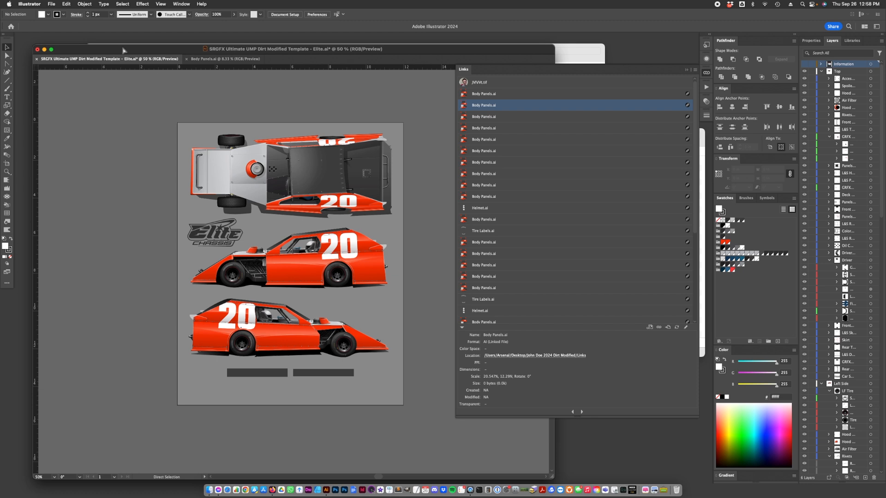
key(super+s)
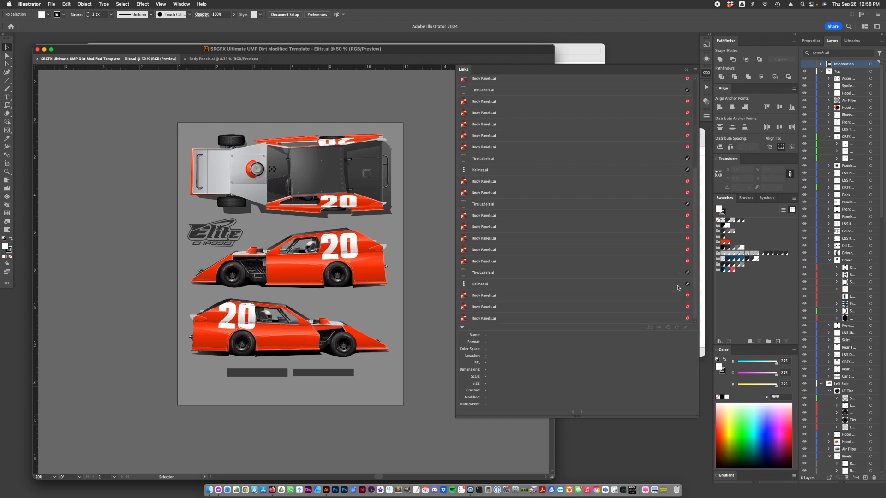
click(677, 98)
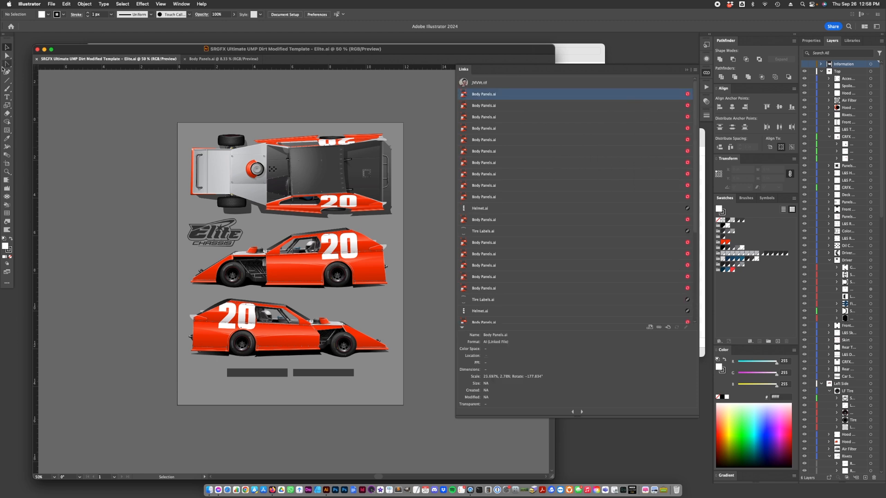
click(37, 59)
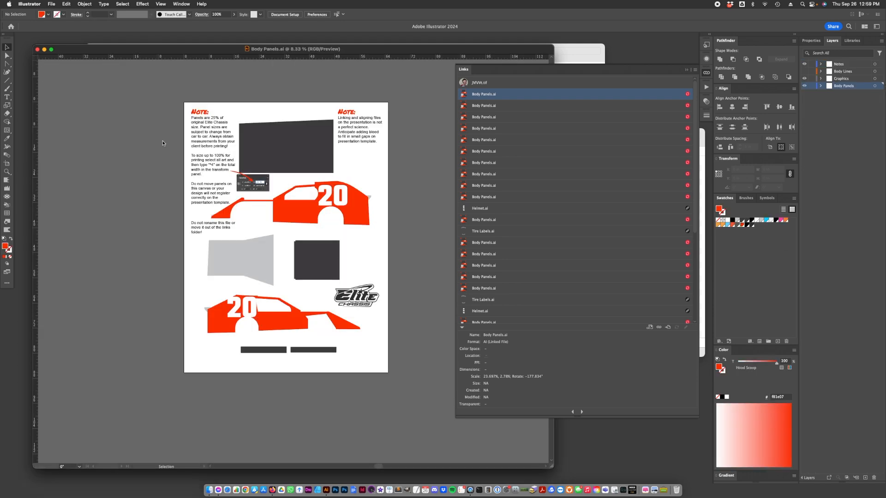
- Reopen SRGFX Ultimate UMP Dirt Modified Template - Elite.ai from the customer's project folder in Finder
key(super+Tab)
click(381, 169)
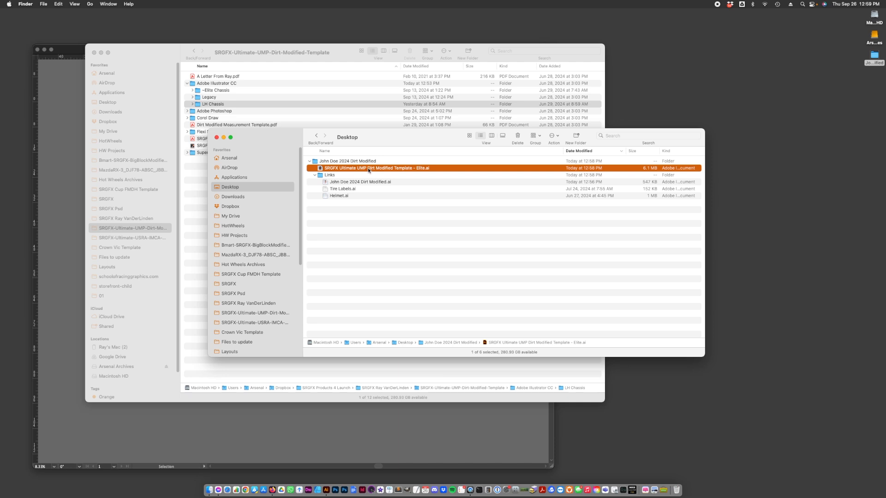
double_click(368, 169)
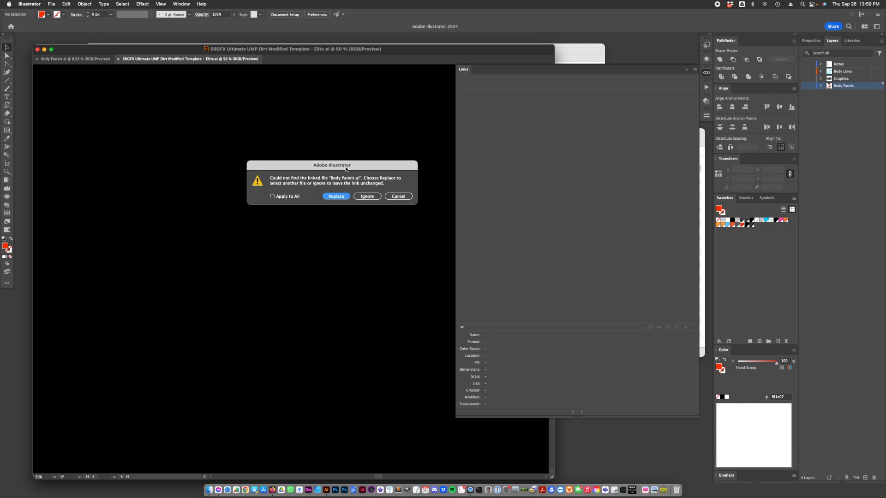
- Replace all missing Body Panels.ai links with the renamed panels file from the Links folder of the Desktop project, applying the choice to all
click(272, 197)
click(336, 196)
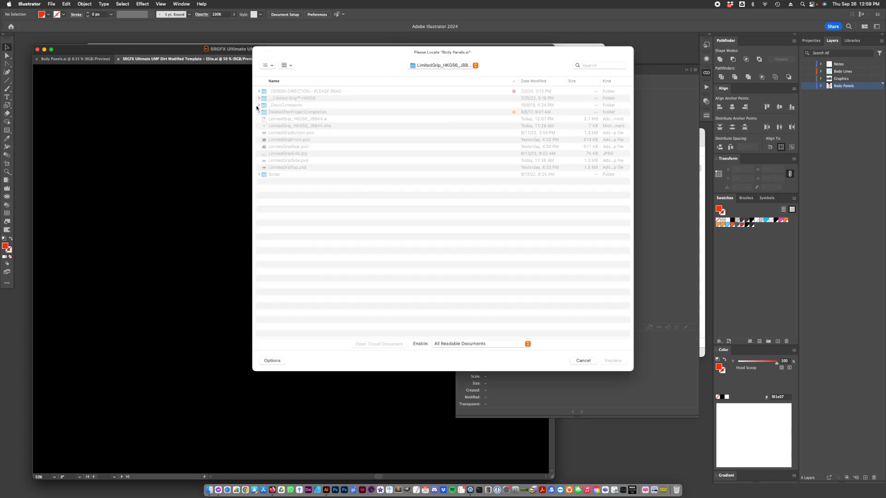
click(431, 66)
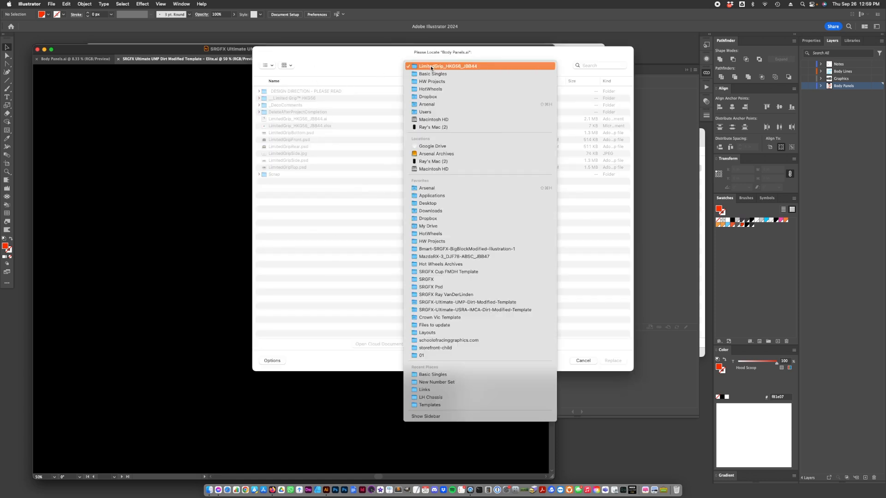
click(431, 203)
double_click(300, 92)
click(258, 92)
click(283, 105)
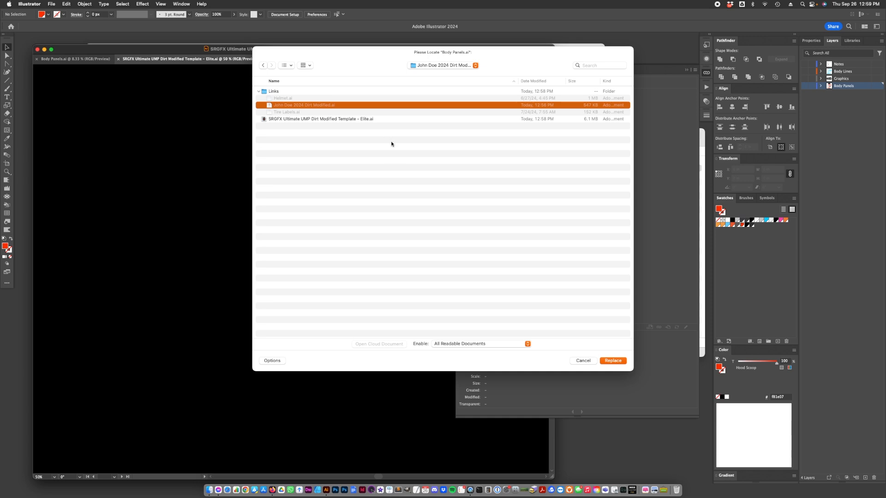
click(613, 360)
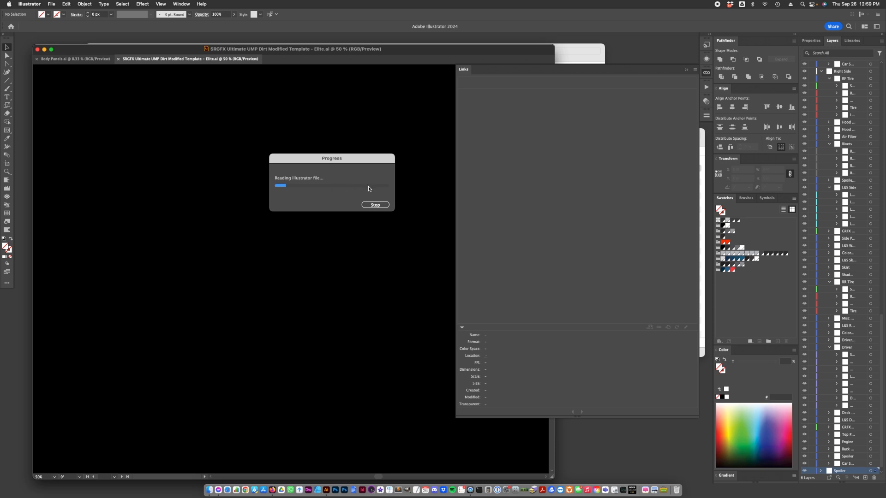